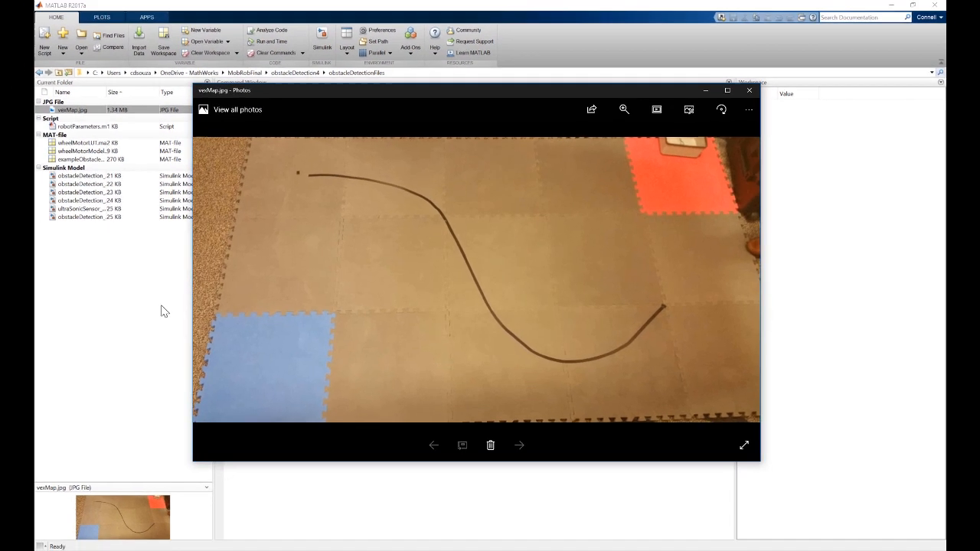
- Launch the Simulation Map Generator app and load vexMap.jpg as the map image
left_click(162, 311)
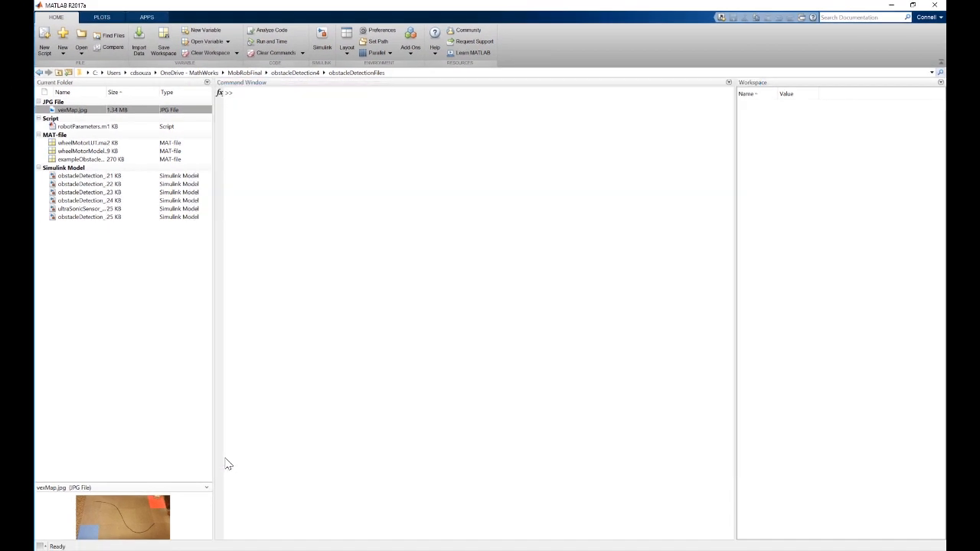
left_click(146, 17)
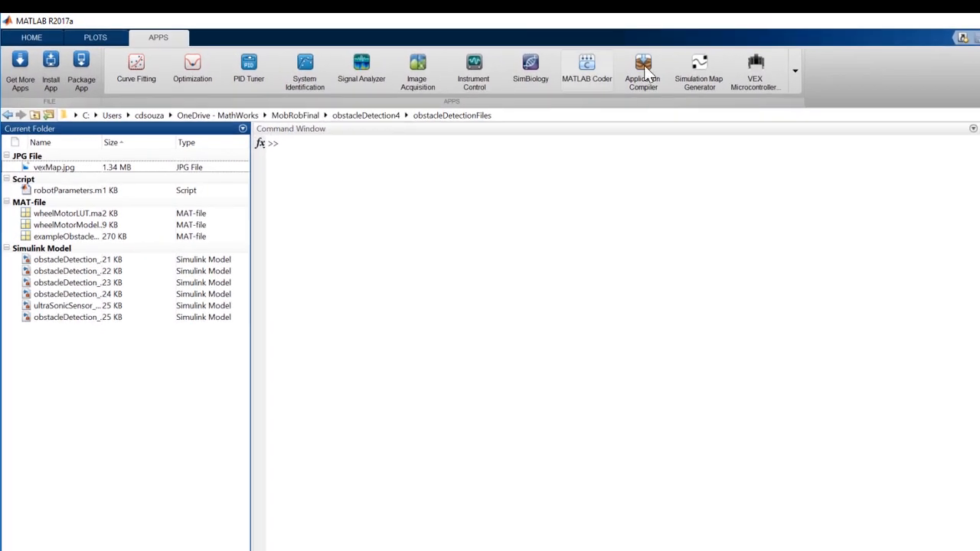
left_click(697, 70)
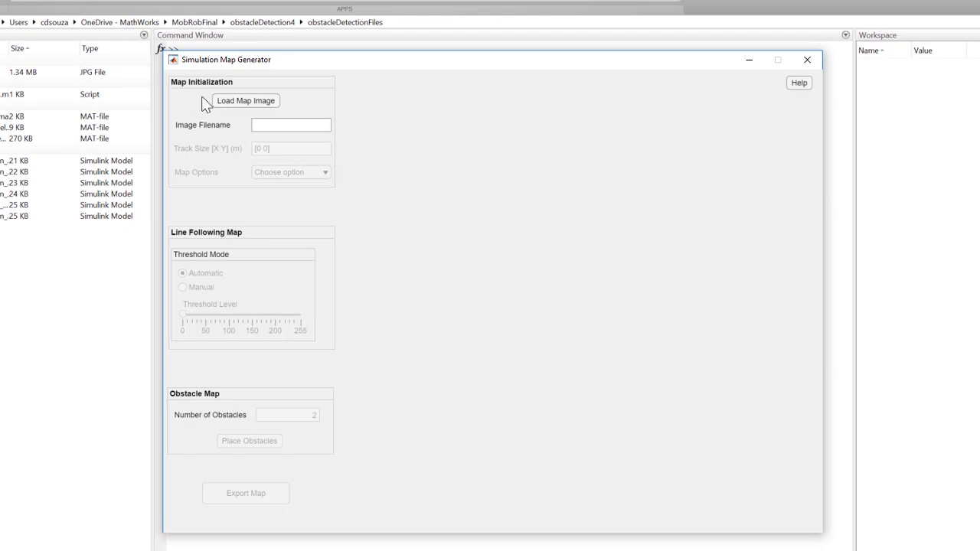
left_click(226, 106)
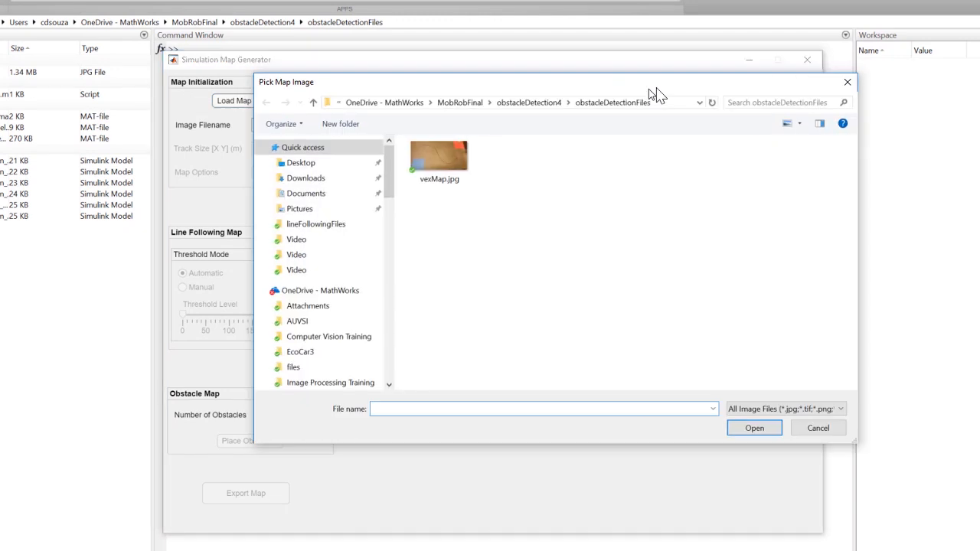
left_click(389, 195)
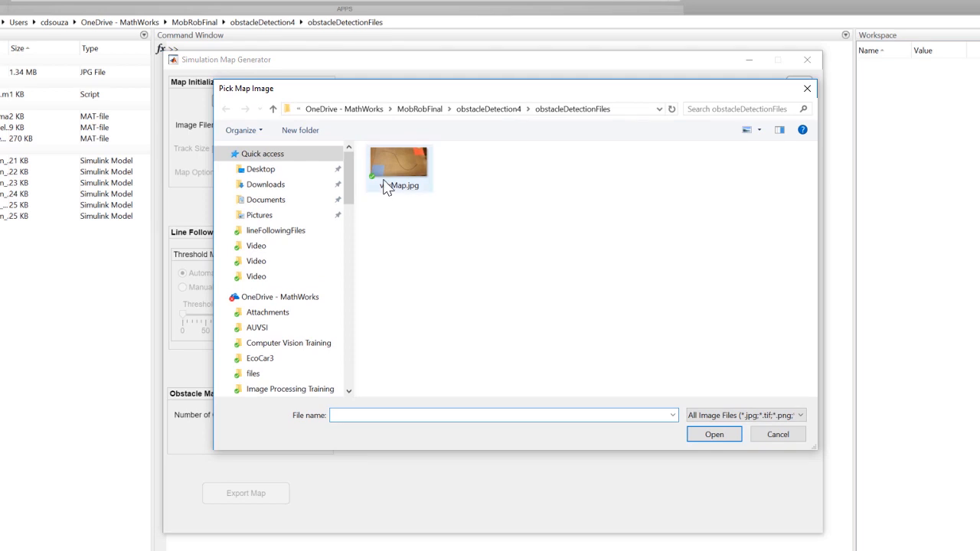
left_click(696, 434)
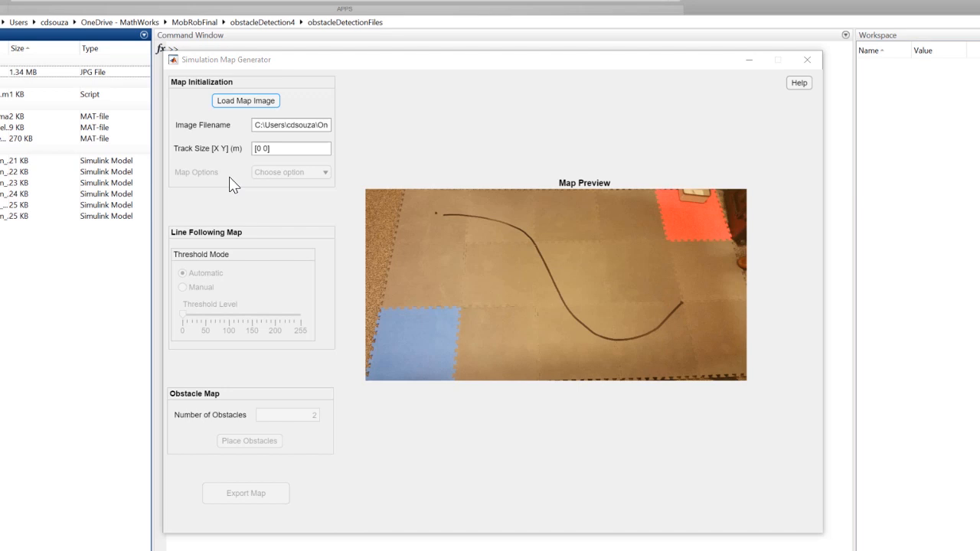
- Set the map's track size to [3 1.5] m
left_click(269, 150)
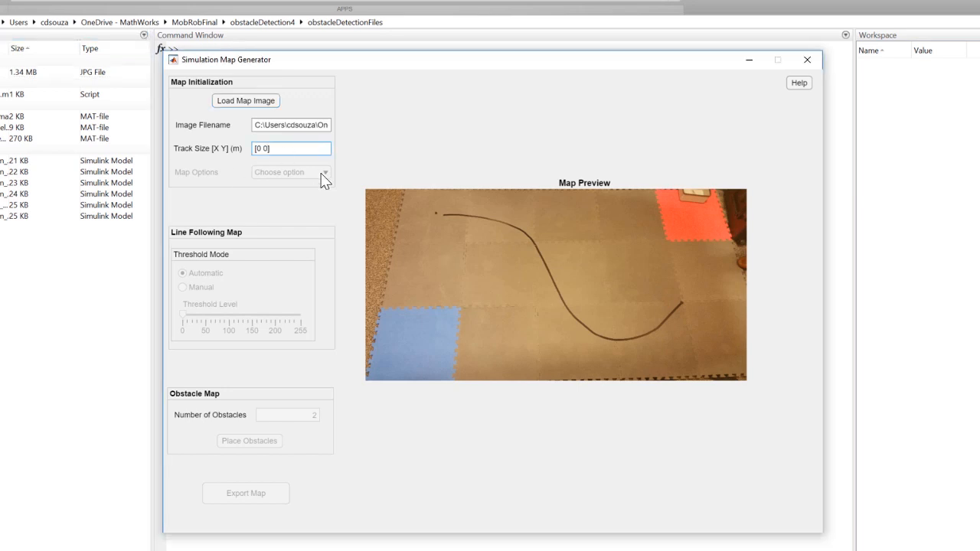
key("BackSpace")
key("BackSpace")
key("BackSpace")
key("BackSpace")
type("3 1.5]")
key("Return")
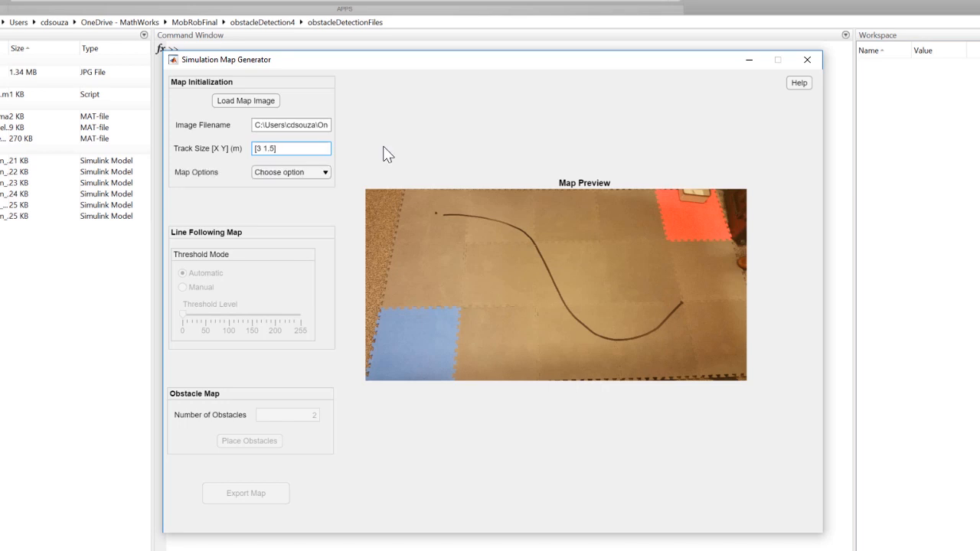
left_click(373, 180)
- Set the map option to Obstacle and the number of obstacles to 1
left_click(327, 172)
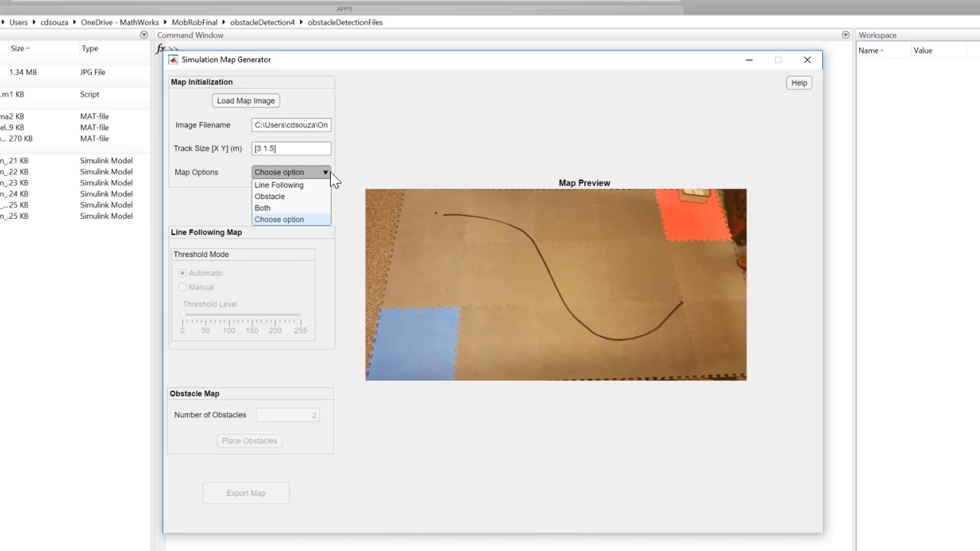
key("Return")
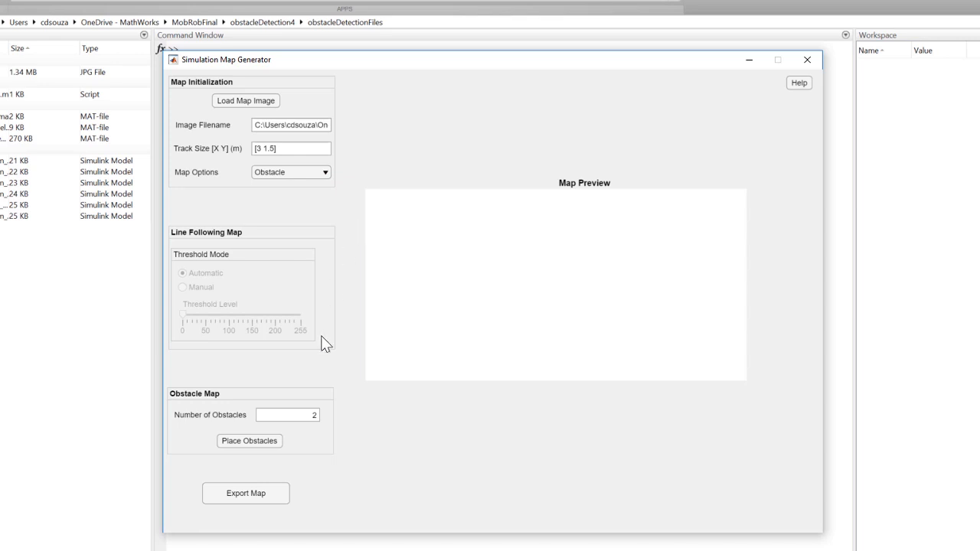
left_click(317, 418)
key("BackSpace")
type("1")
- Place the obstacle as a rectangle over the box at the upper edge of the red tile in the map image
left_click(246, 442)
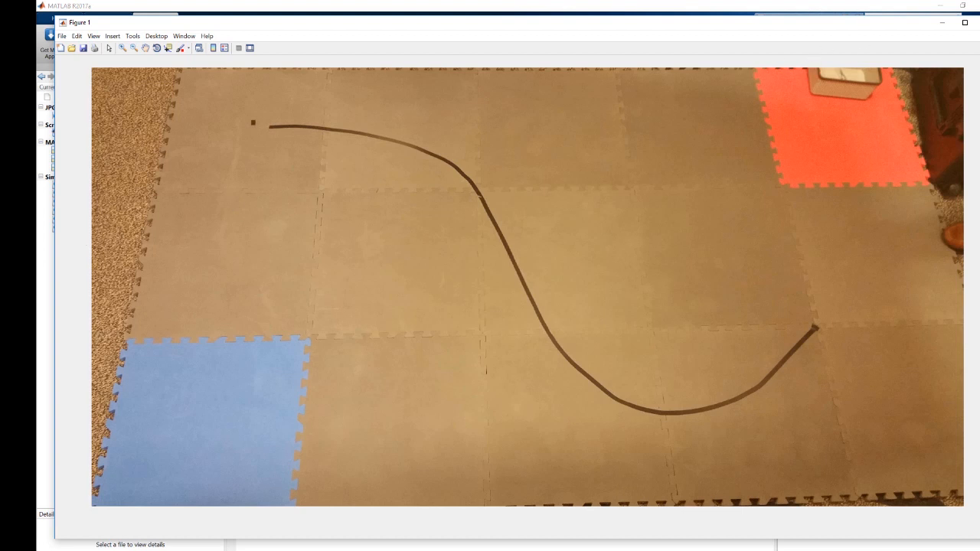
left_click(808, 71)
left_click_drag(834, 86, 885, 102)
double_click(847, 84)
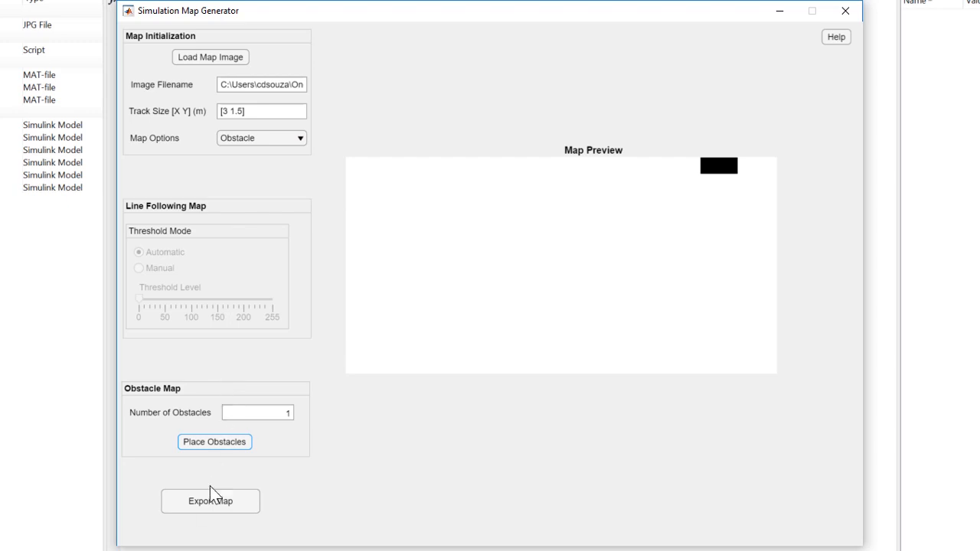
- Export the obstacle map as a MAT file named obstacleMap in the obstacleDetectionFiles folder
left_click(205, 507)
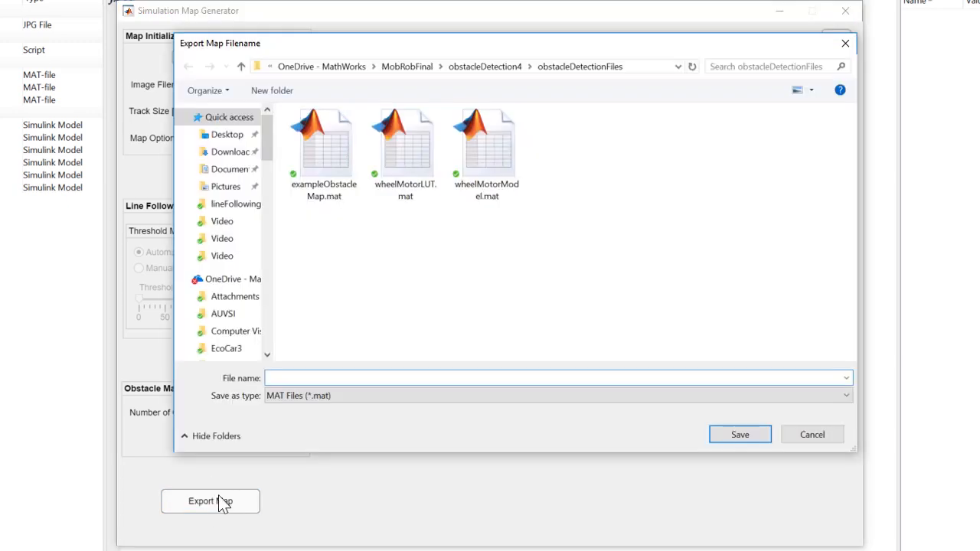
type("obstacleMap")
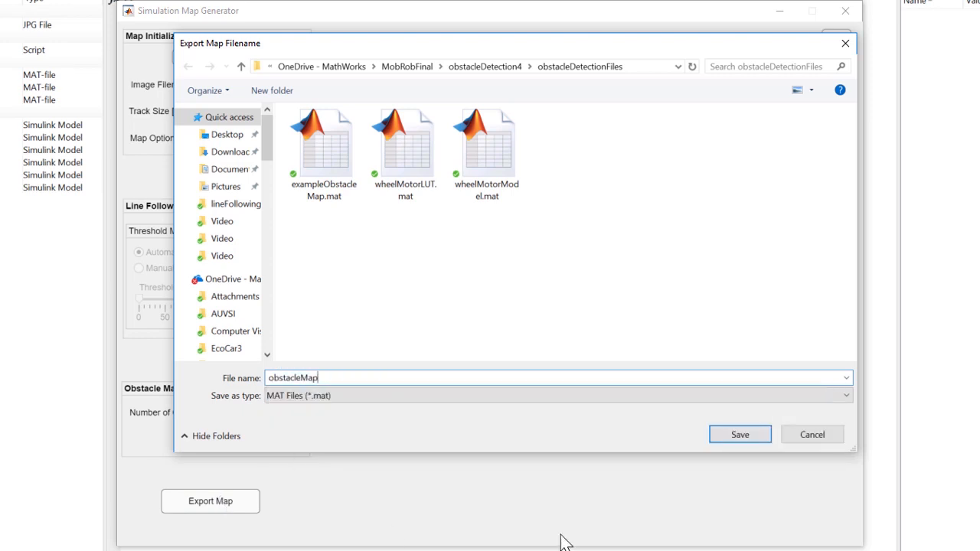
left_click(735, 435)
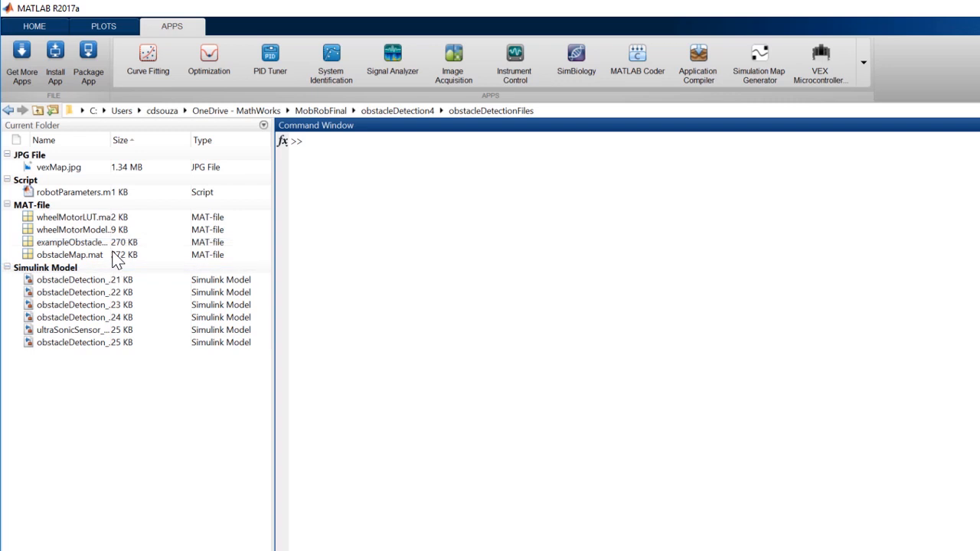
- Load obstacleMap.mat into the workspace and create a blank Simulink model
left_click(108, 394)
key("Return")
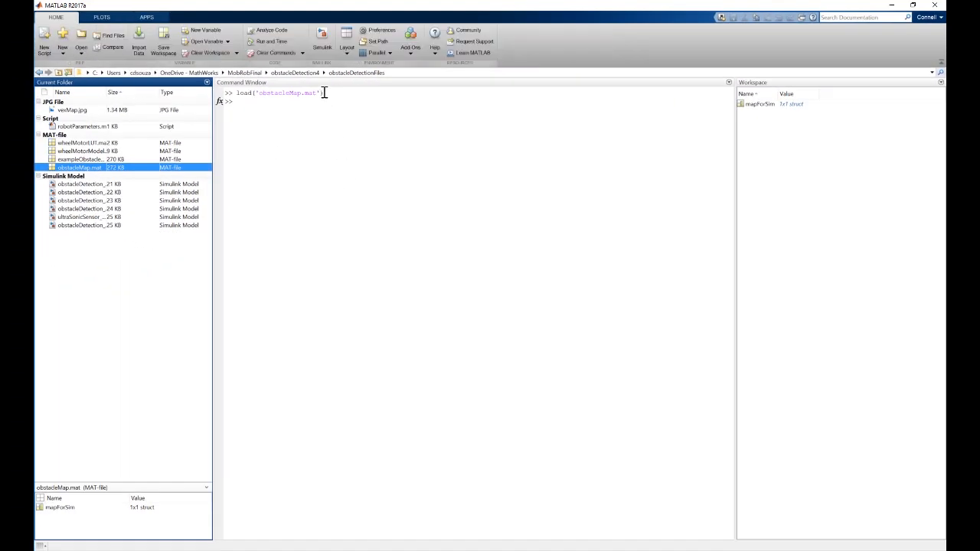
left_click(322, 46)
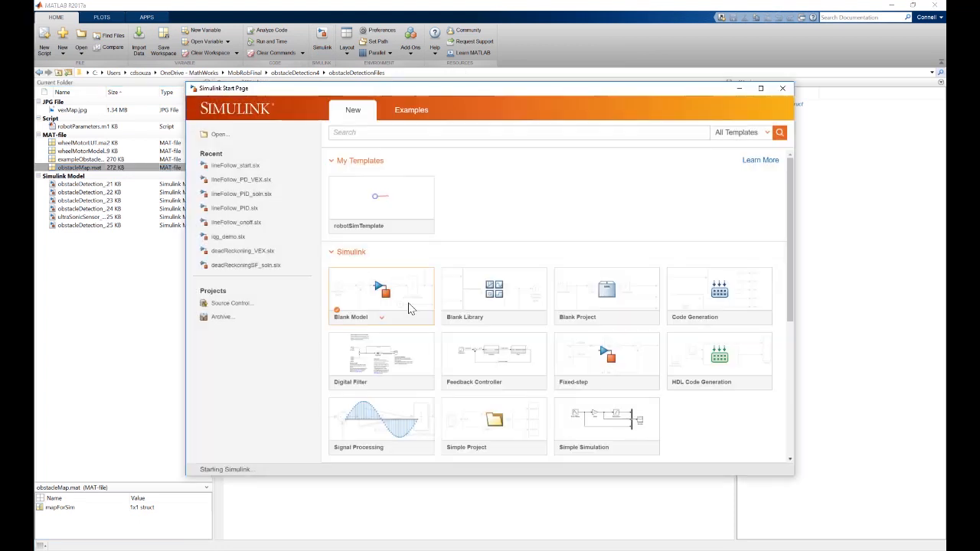
left_click(408, 308)
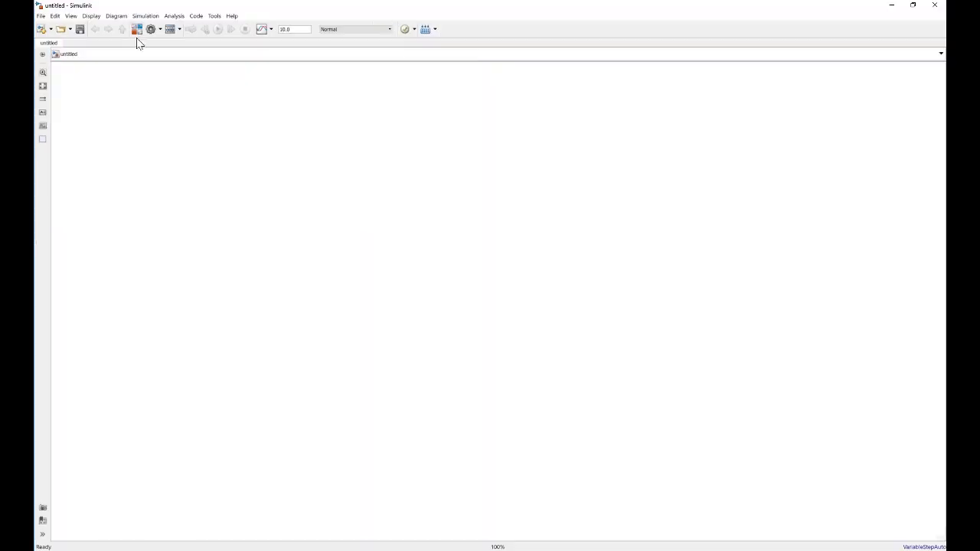
- Add an Ultrasonic Sensor block from the Mobile Robotics Training Library and accept its parameters with mapForSim as the map variable
left_click(137, 29)
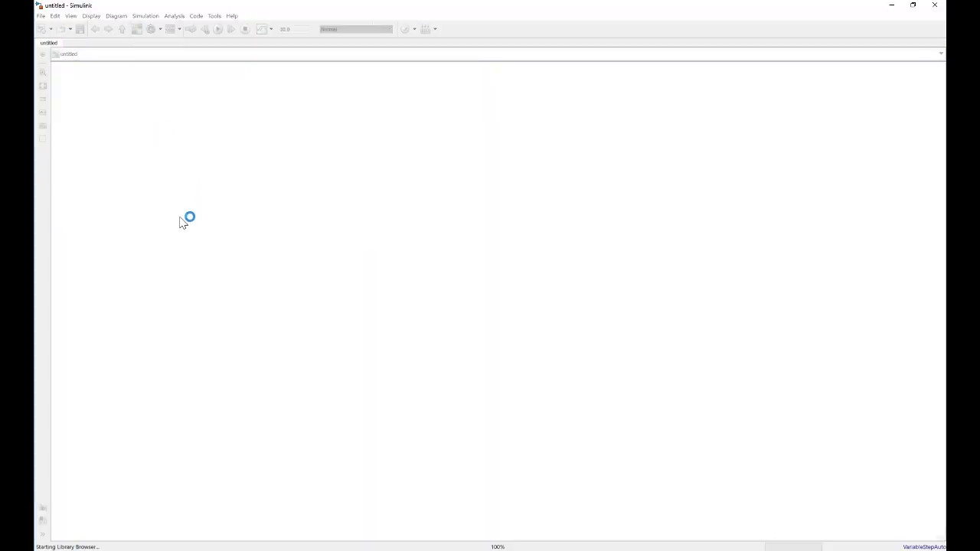
scroll(170, 339, "down", 2)
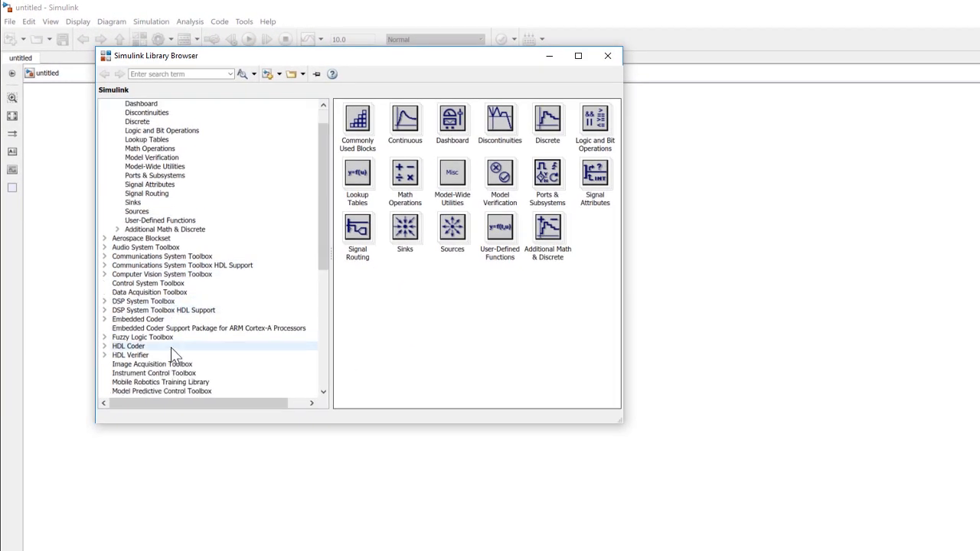
scroll(169, 366, "down", 3)
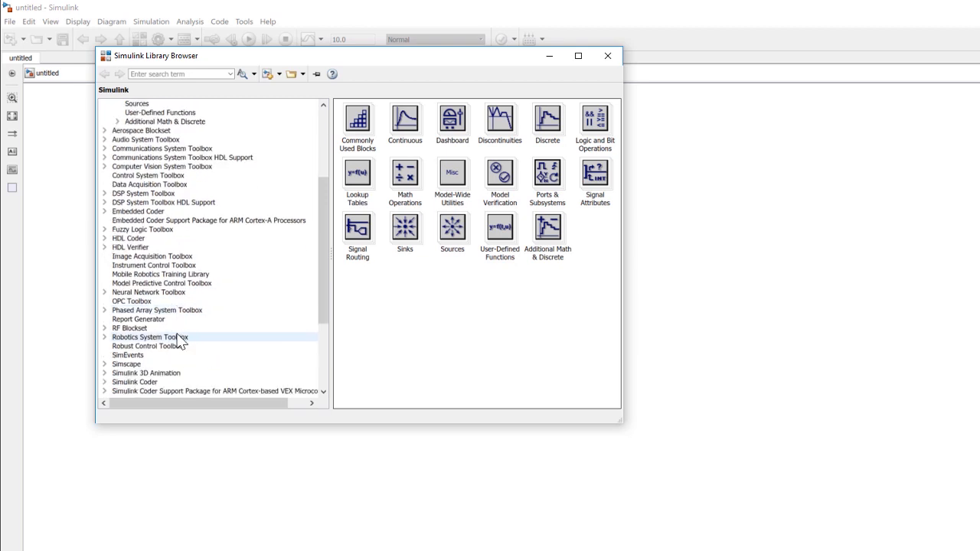
left_click(169, 272)
left_click_drag(616, 189, 619, 251)
left_click_drag(408, 380, 534, 268)
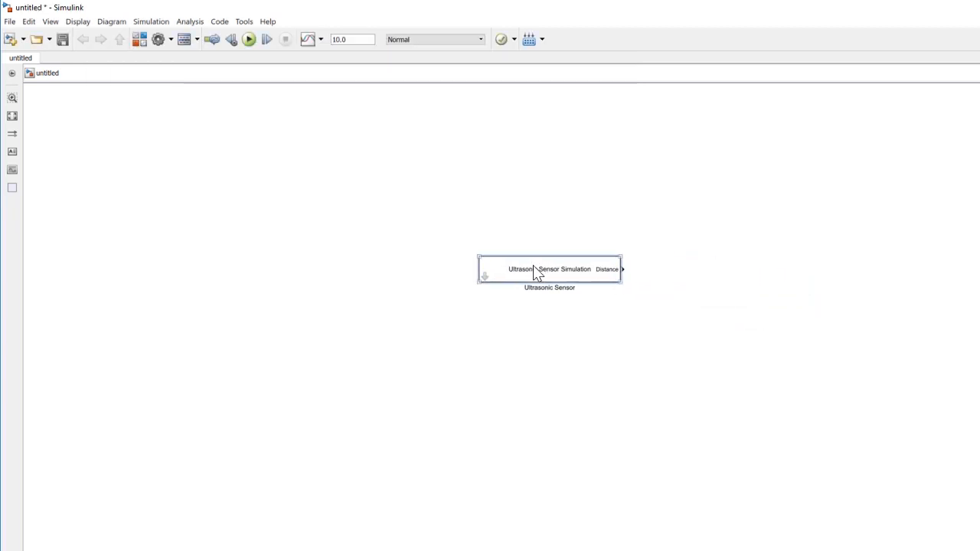
scroll(534, 274, "up", 3)
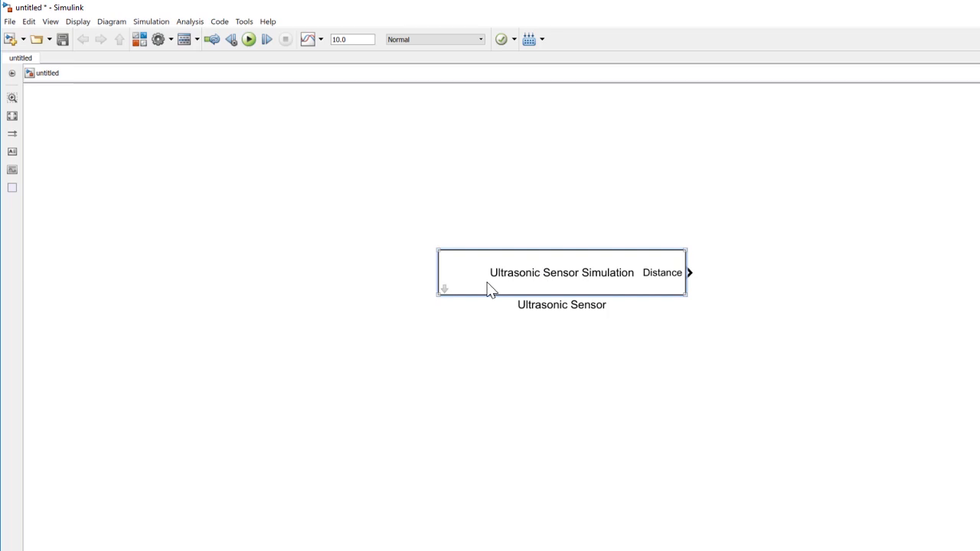
double_click(491, 290)
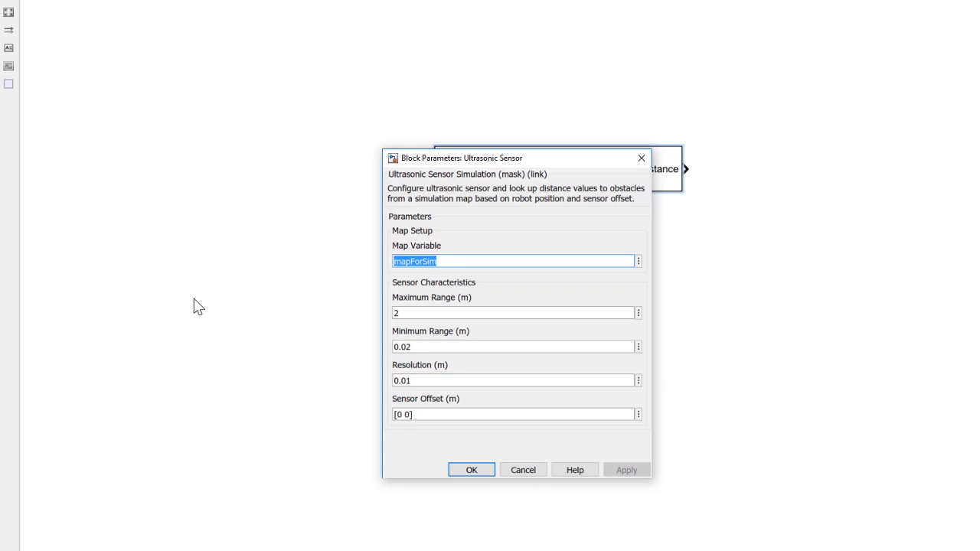
left_click(463, 472)
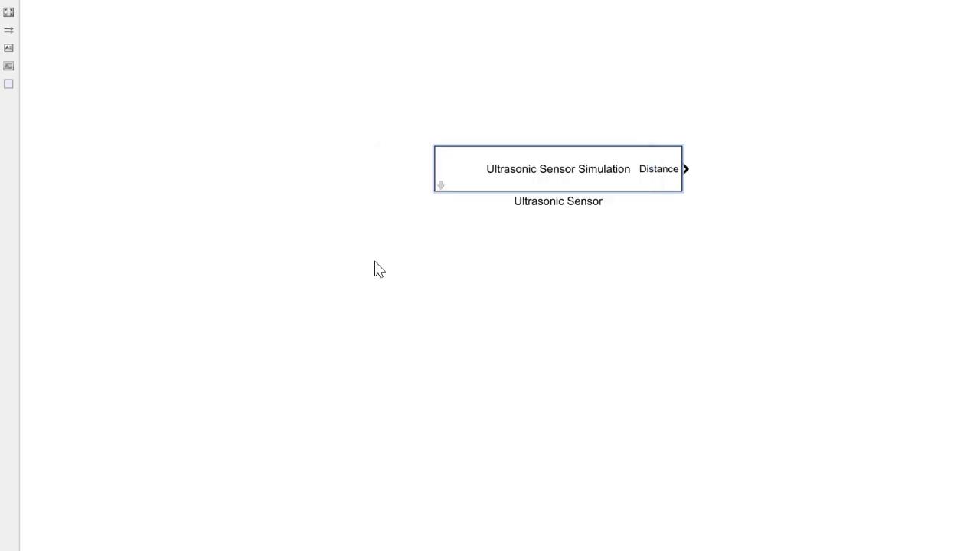
- Add a Robot Simulator block beside the Ultrasonic Sensor block and set its map variable to mapForSim
left_click(140, 39)
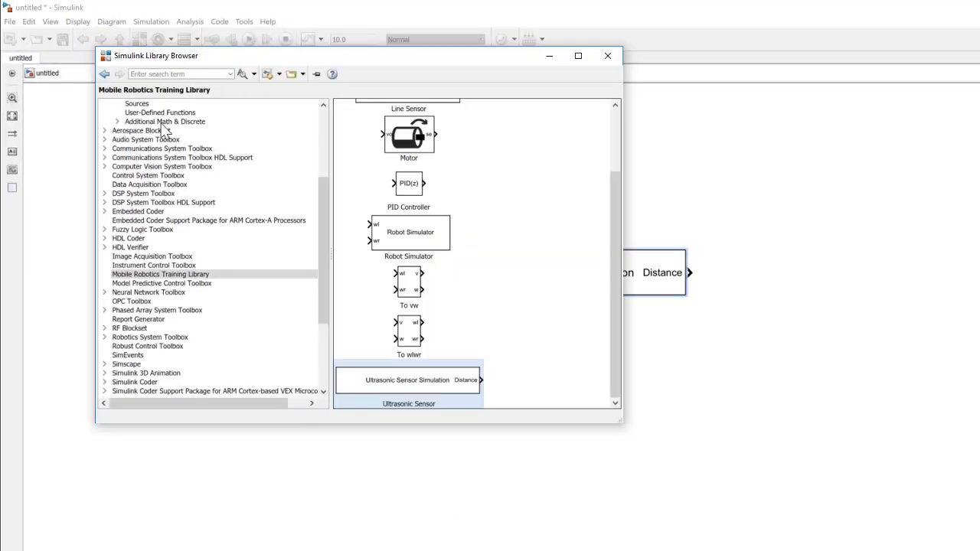
left_click_drag(399, 234, 845, 299)
double_click(814, 271)
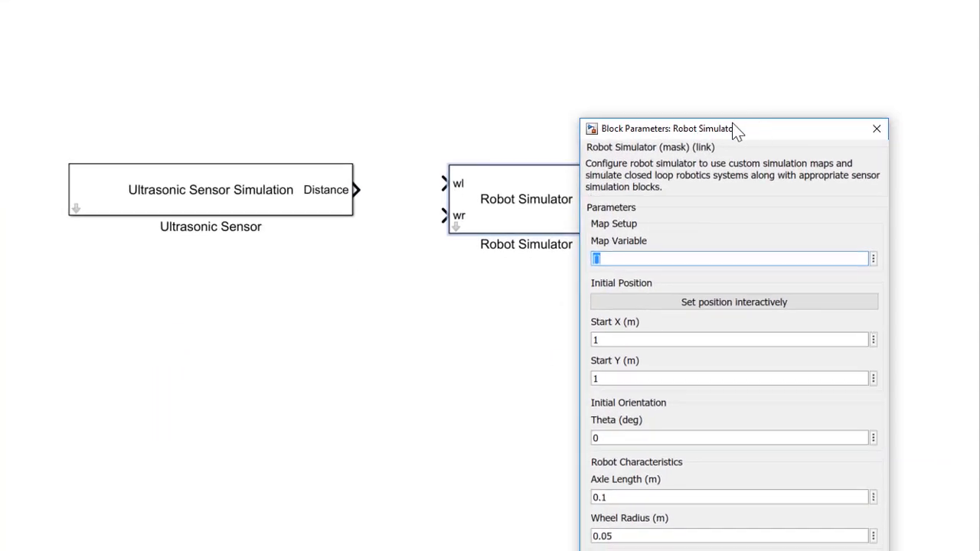
left_click_drag(733, 129, 353, 50)
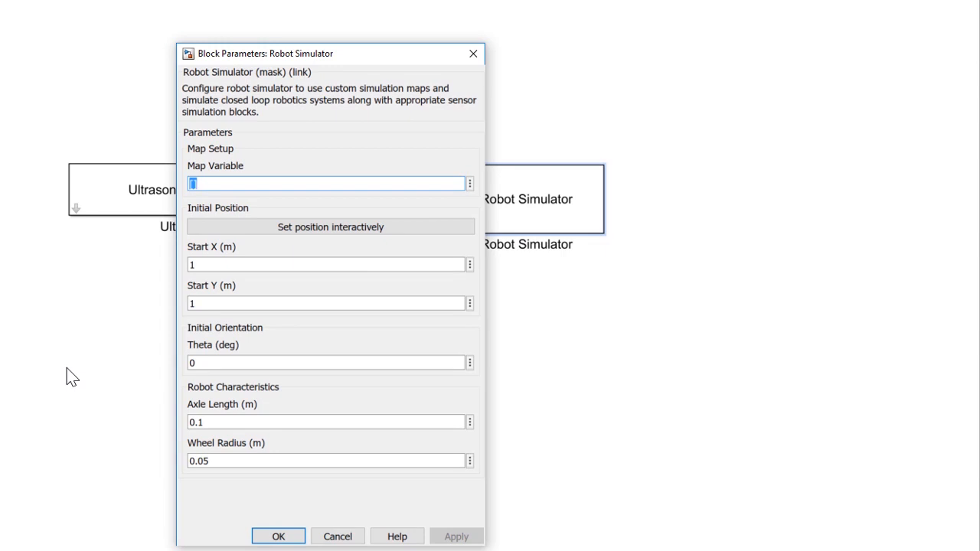
type("mapF")
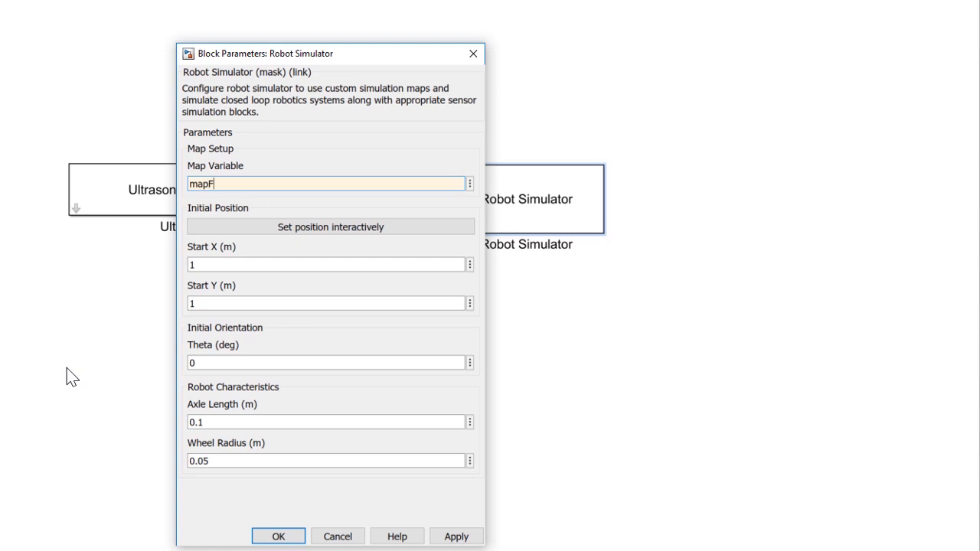
type("orSim")
left_click(455, 536)
left_click_drag(357, 4, 427, 89)
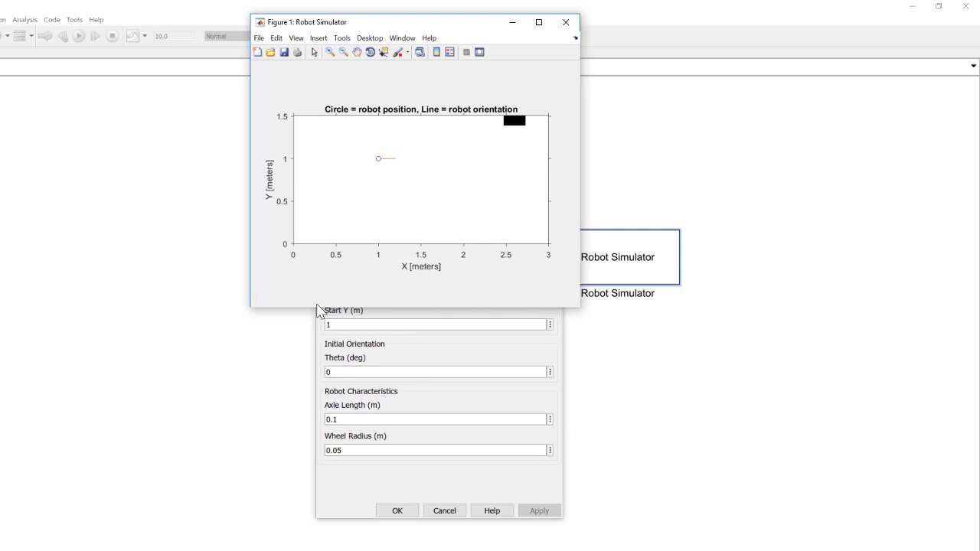
- Interactively set the robot's starting position below the obstacle, at about X 2.62 m and Y 0.90 m, and apply it
left_click(450, 402)
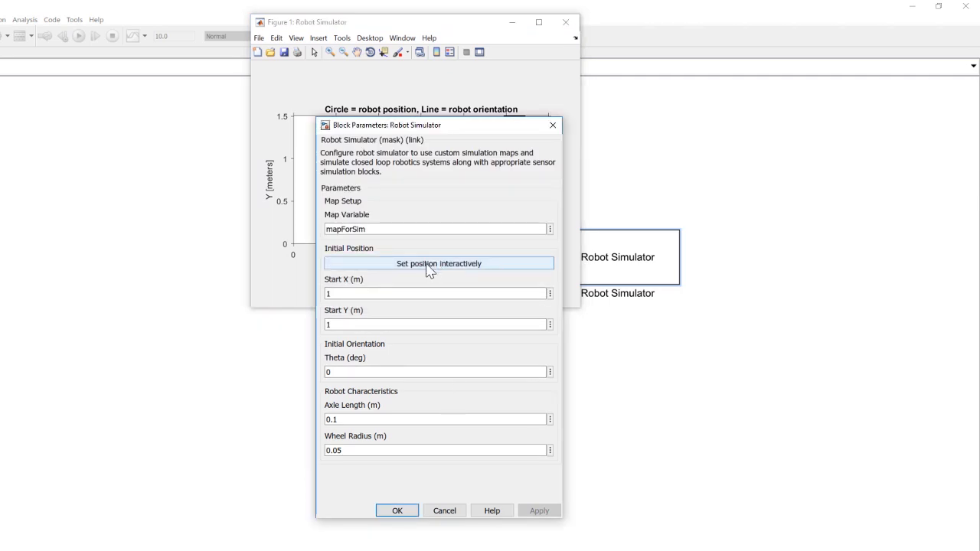
left_click(429, 268)
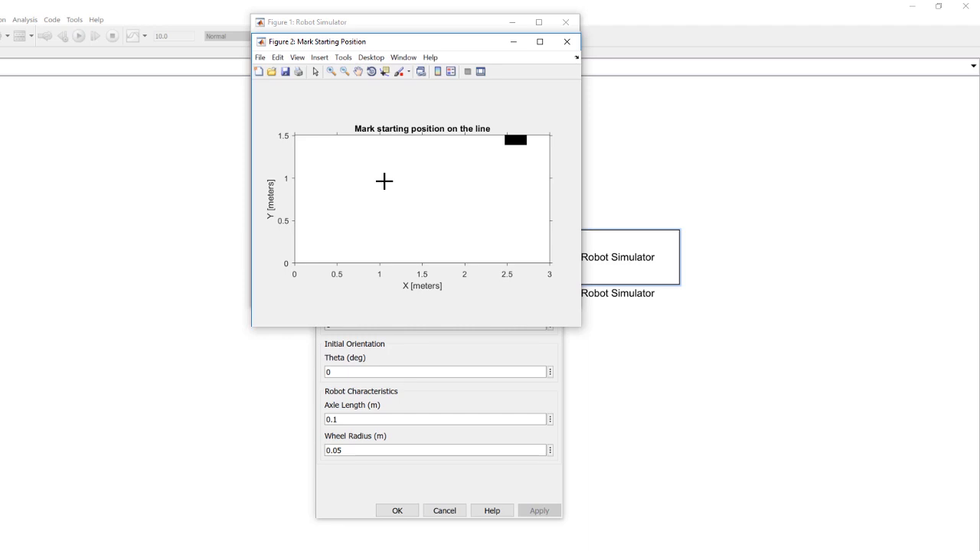
left_click(516, 187)
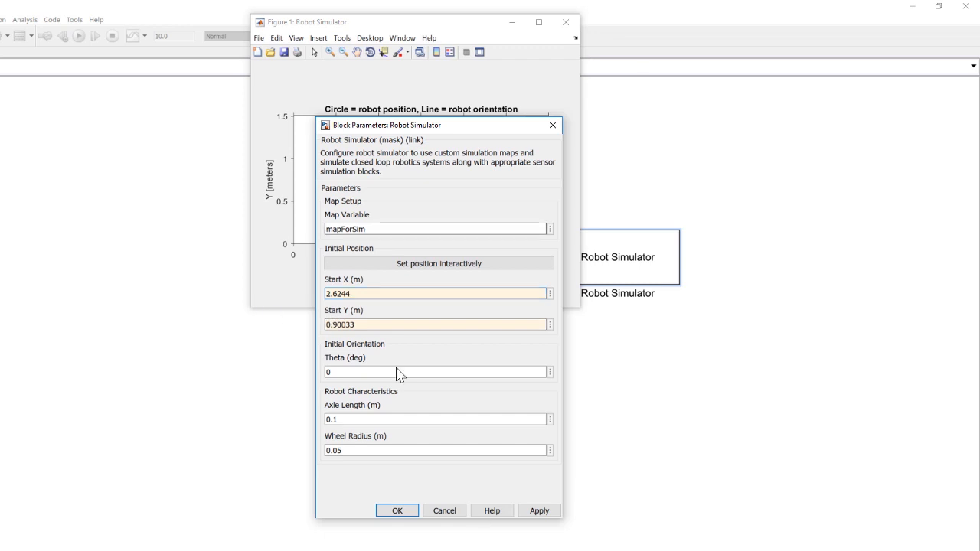
left_click(540, 511)
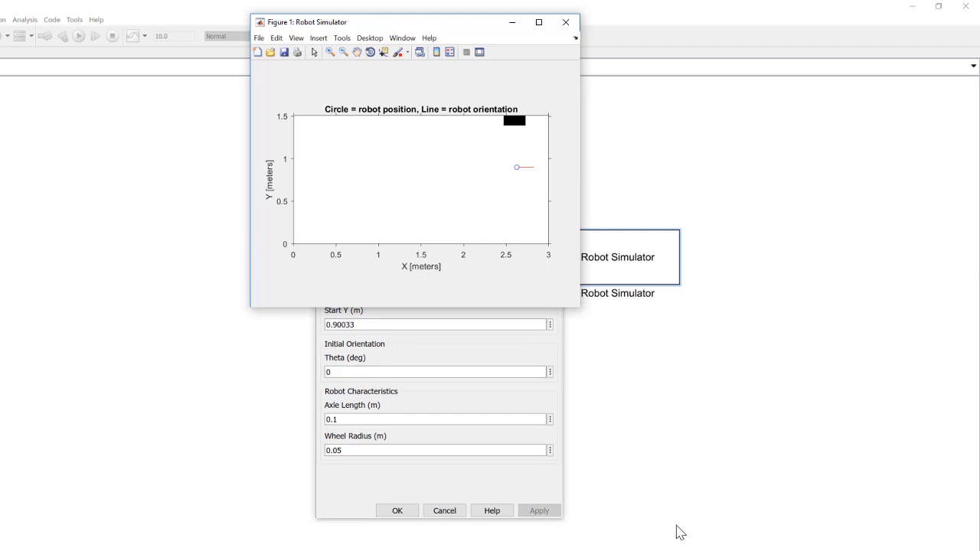
- Set the robot's initial orientation Theta to 90 degrees and apply it
left_click(376, 330)
double_click(353, 372)
type("90")
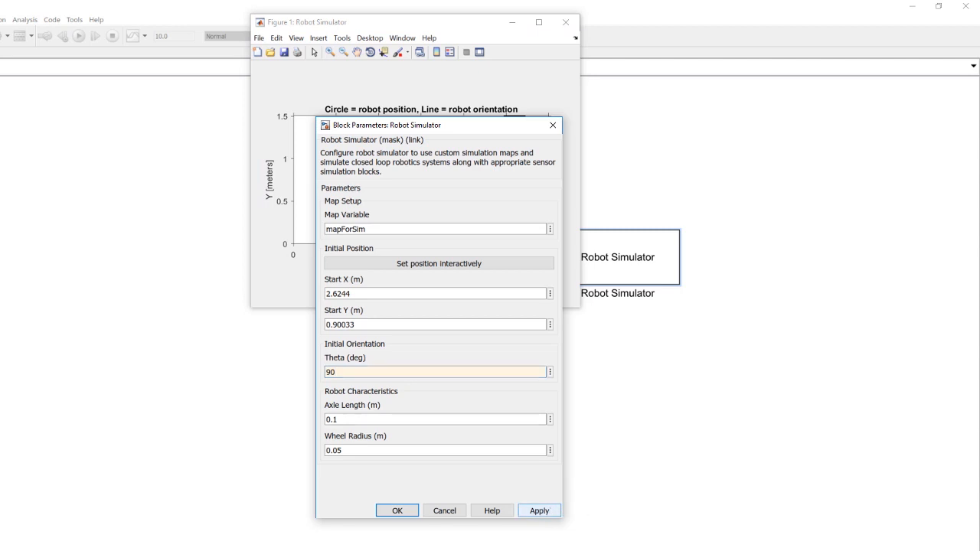
left_click(550, 511)
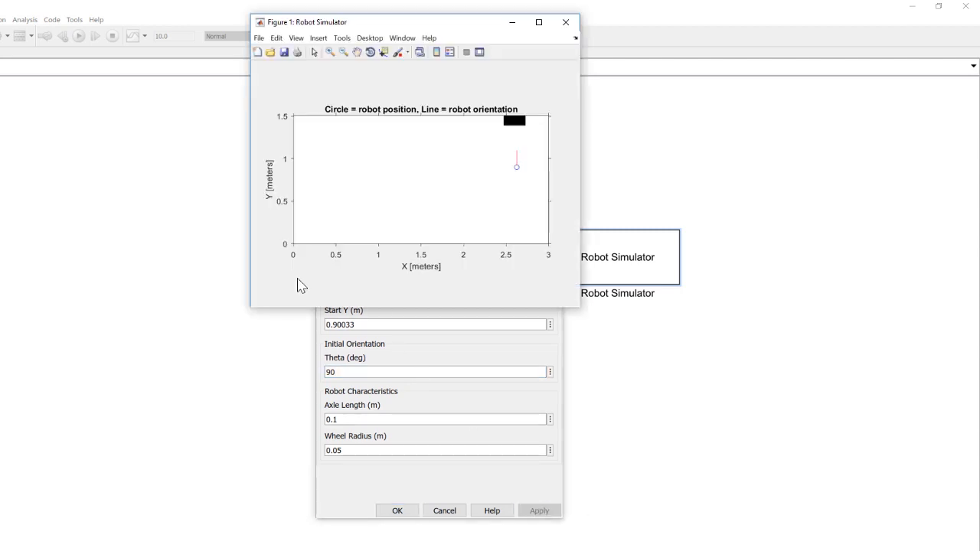
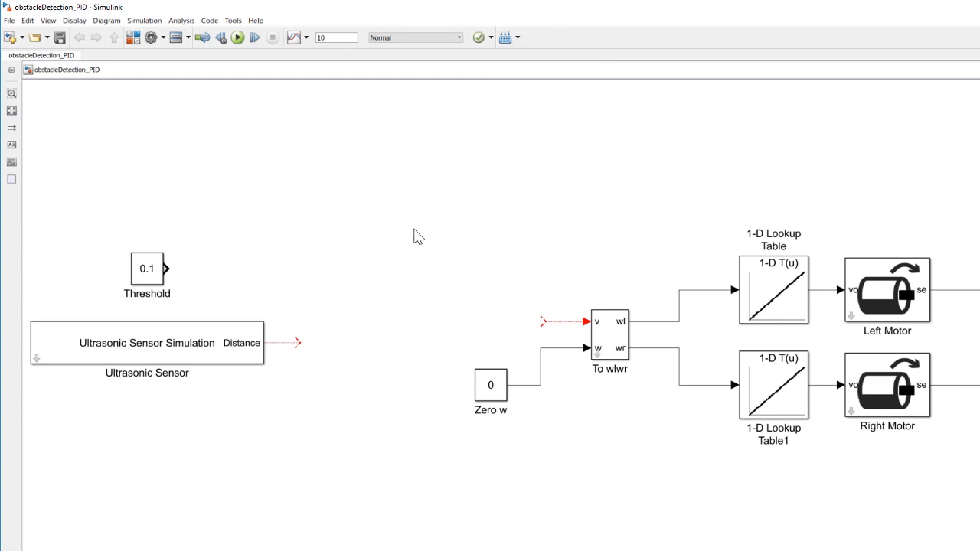
- Add a Subtract block from the Math Operations library to the right of the Ultrasonic Sensor and wire Threshold to its plus input
left_click(133, 39)
scroll(154, 182, "up", 2)
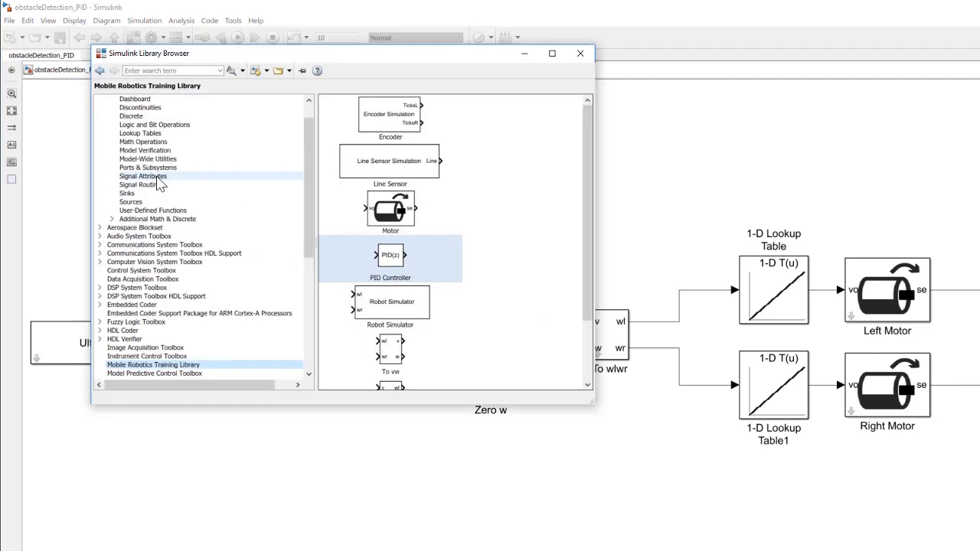
left_click(143, 141)
scroll(468, 331, "down", 3)
left_click_drag(469, 337, 335, 337)
left_click_drag(167, 269, 314, 328)
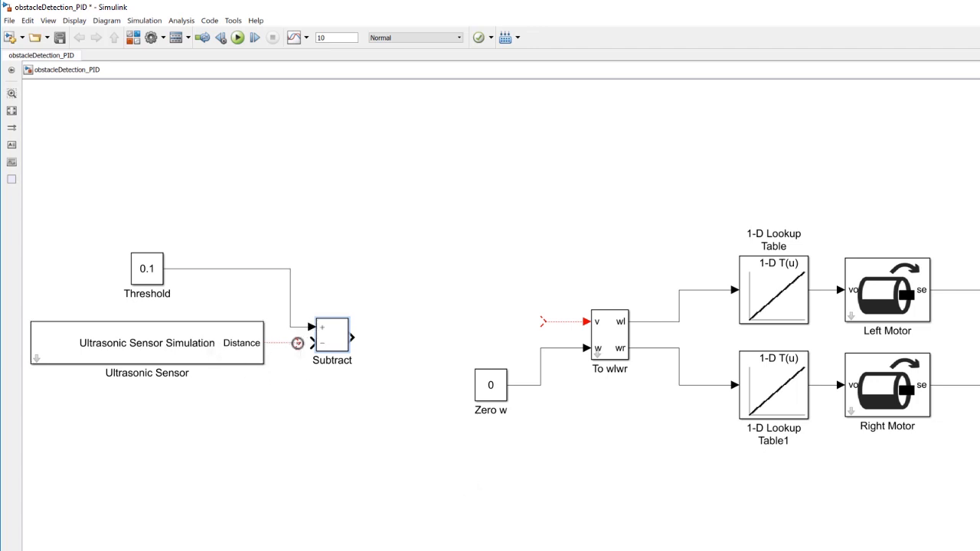
- Connect the Ultrasonic Sensor's Distance output to the Subtract block's minus input and branch it to the Obstacle Distance scope
left_click(296, 340)
mouse_move(297, 343)
left_mouse_down()
mouse_move(336, 349)
mouse_move(312, 343)
left_mouse_up()
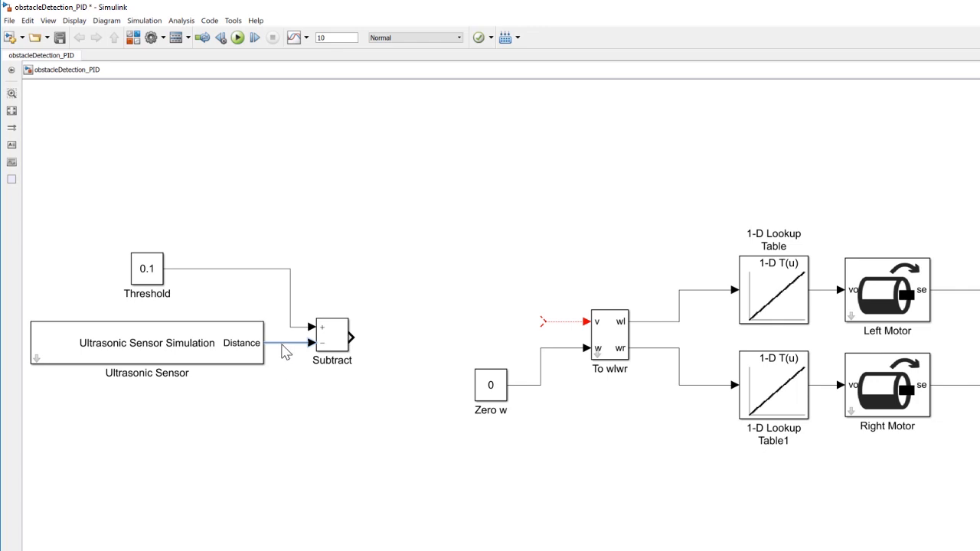
left_click_drag(262, 309, 902, 408)
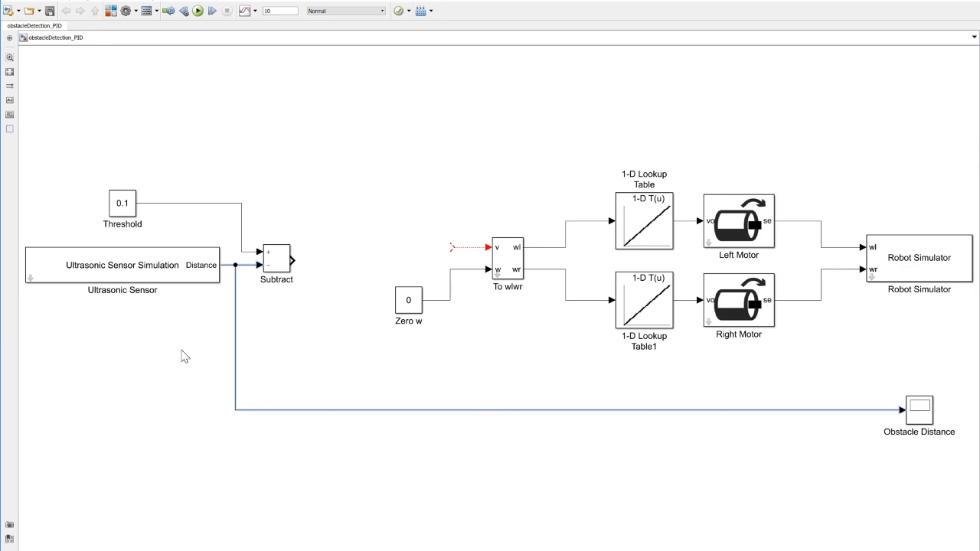
- Add a PID Controller block from the Mobile Robotics Training Library after Subtract and connect its output to the v input of To wlwr
left_click(111, 10)
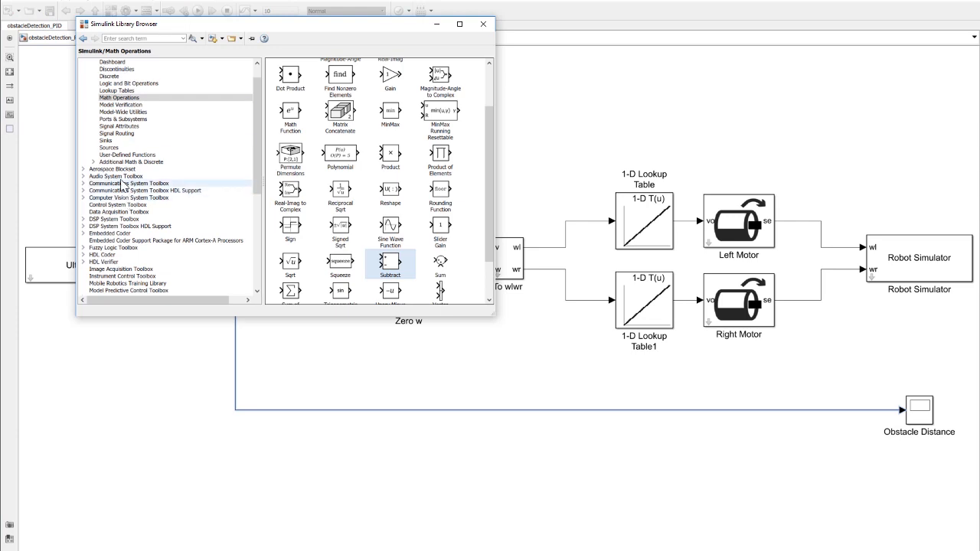
scroll(124, 214, "down", 2)
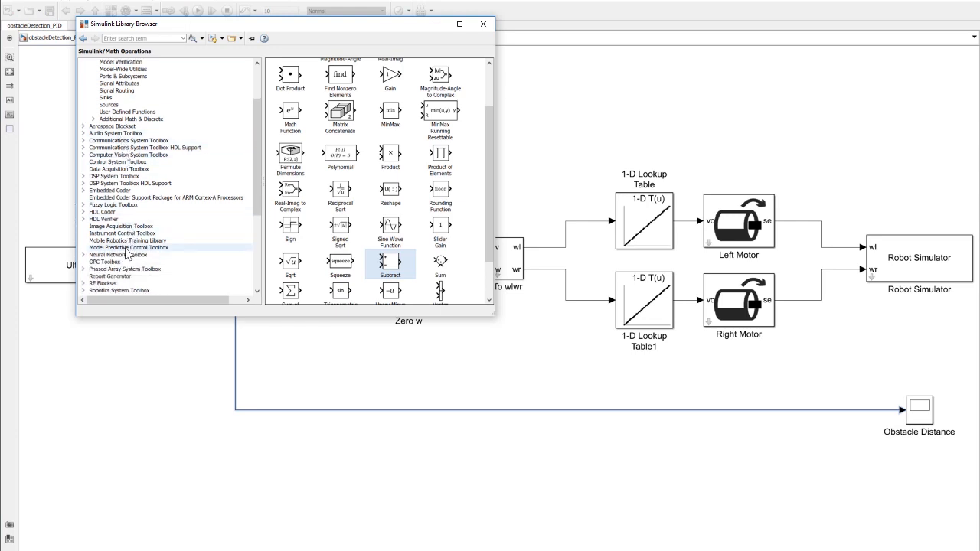
left_click(127, 240)
left_click_drag(334, 199, 337, 271)
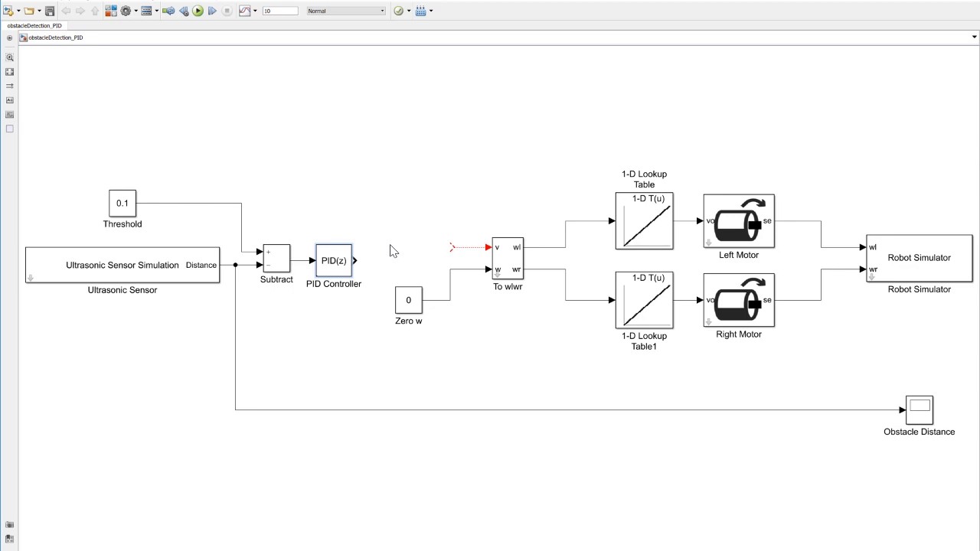
left_click_drag(355, 261, 453, 248)
- Set the controller type of the PID Controller block to P
double_click(333, 260)
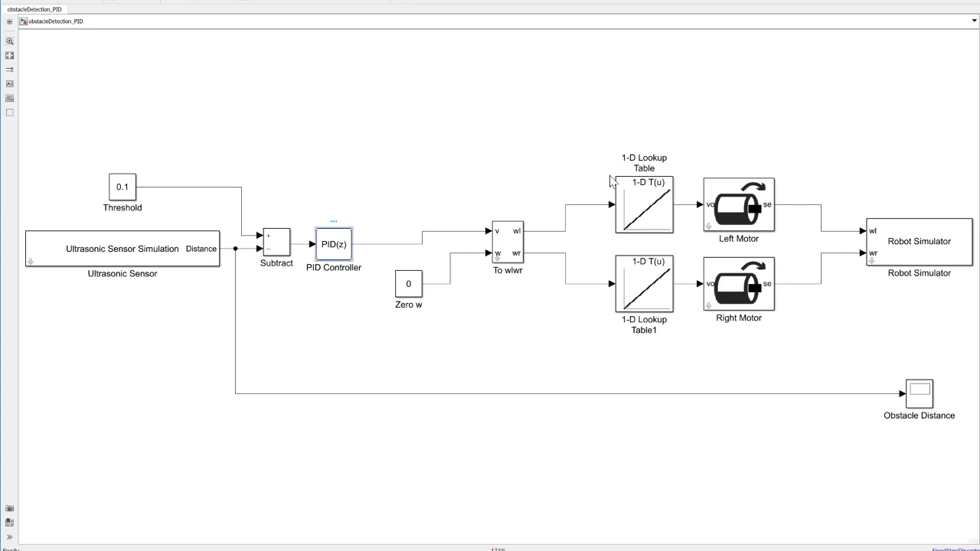
left_click_drag(660, 137, 415, 7)
left_click(386, 87)
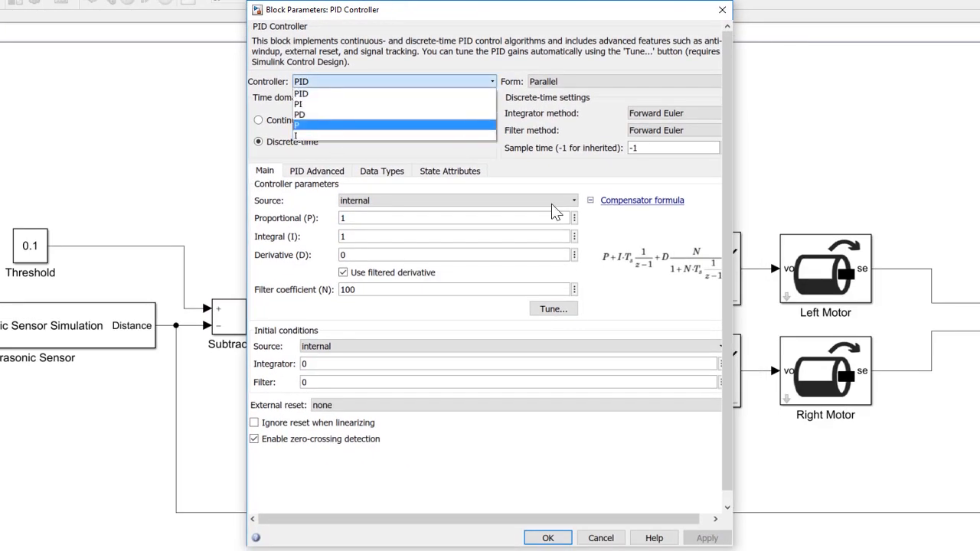
key("Return")
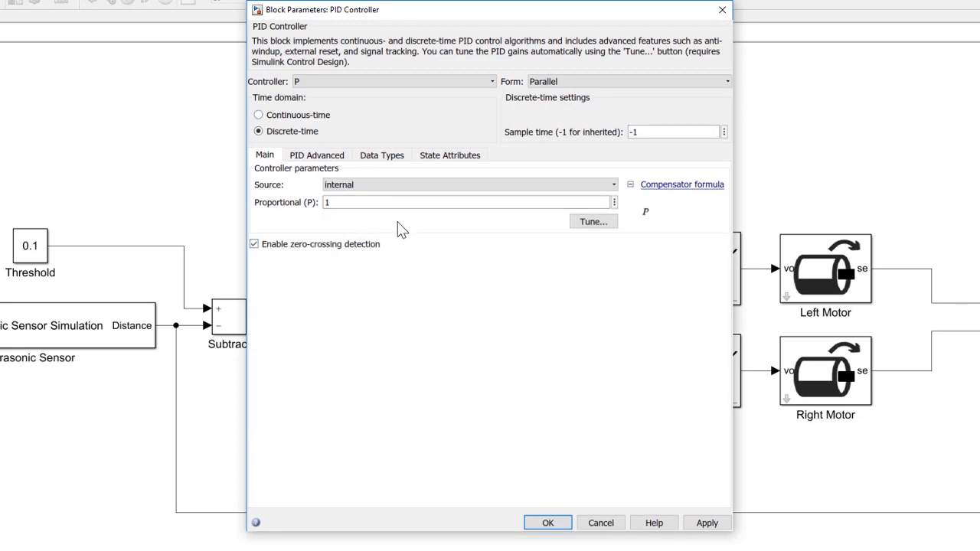
- Limit the PID Controller's output with an upper saturation limit of 0.67 and a lower limit of -0.67, and accept the parameters
left_click(341, 157)
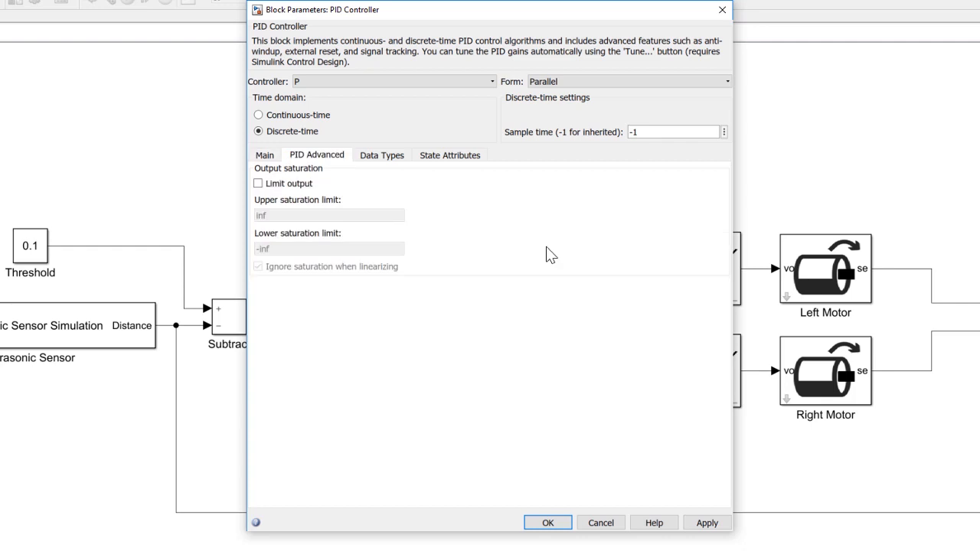
left_click(259, 183)
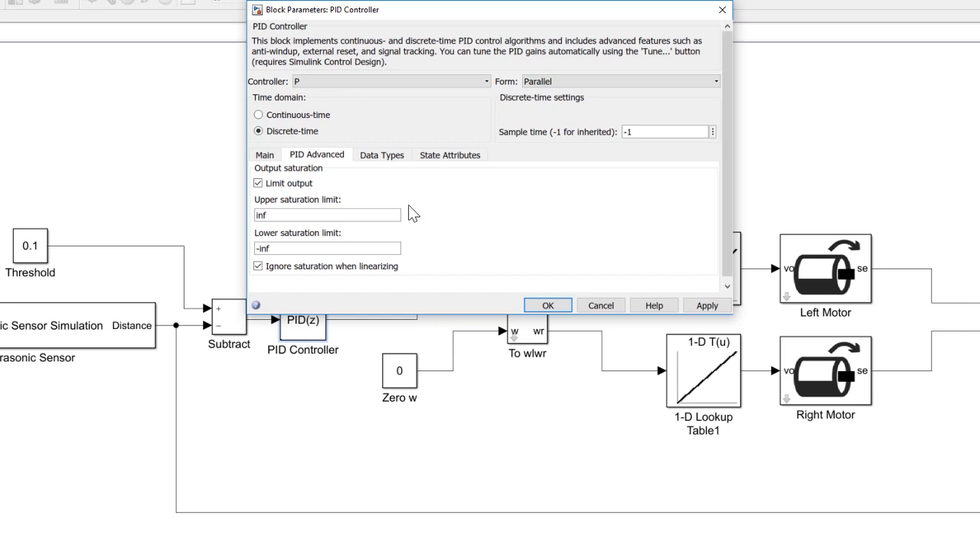
double_click(394, 214)
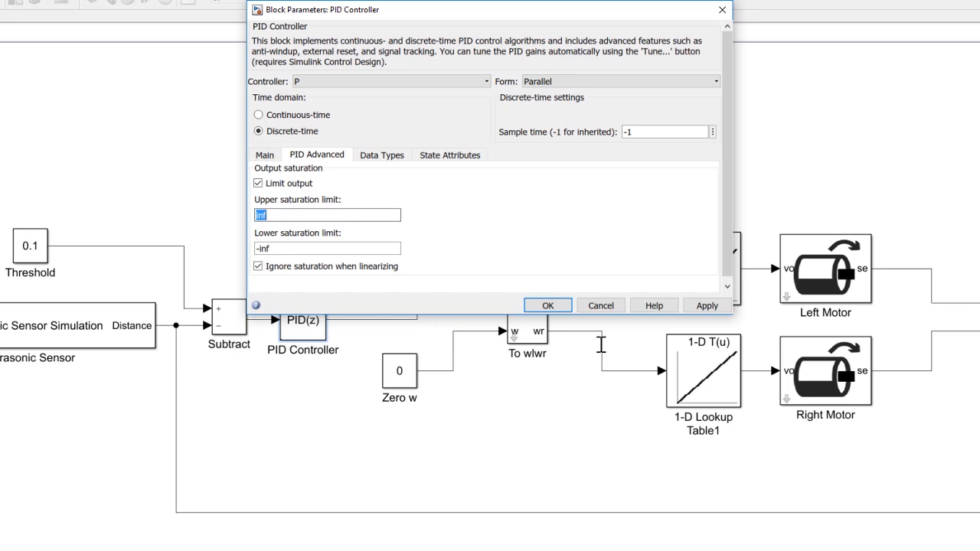
type("0.67")
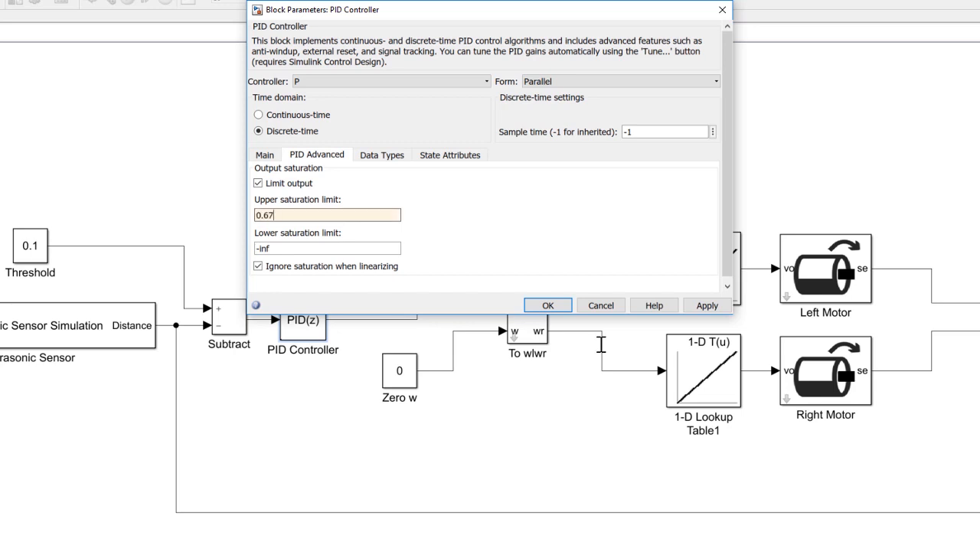
key("Tab")
type("-0.67")
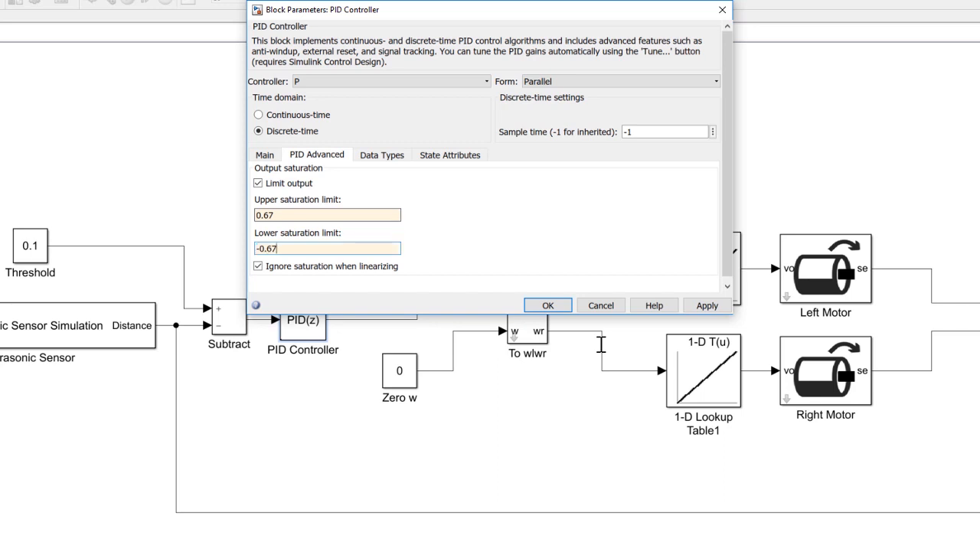
left_click(546, 306)
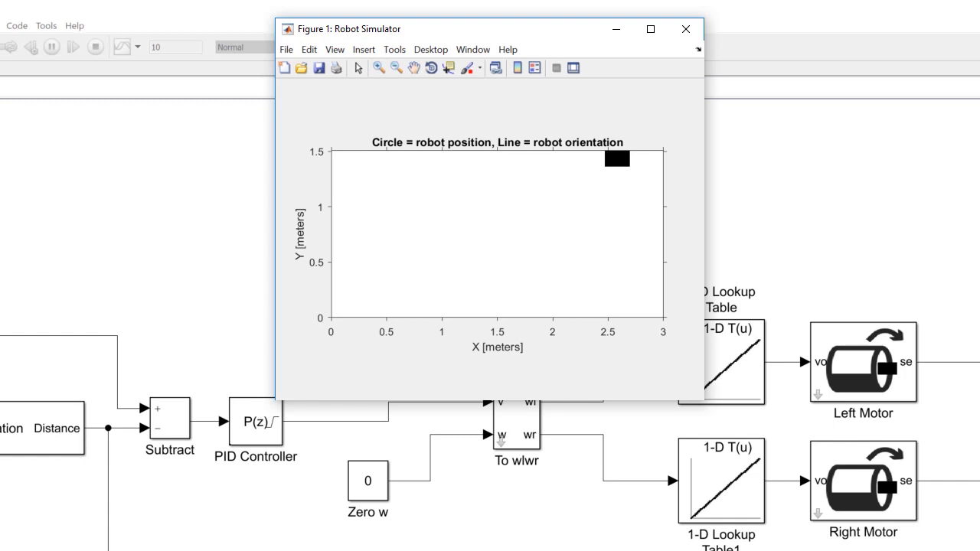
- Set the PID Controller's proportional gain to -1 and accept the parameters
left_click(158, 301)
left_click(253, 419)
double_click(253, 420)
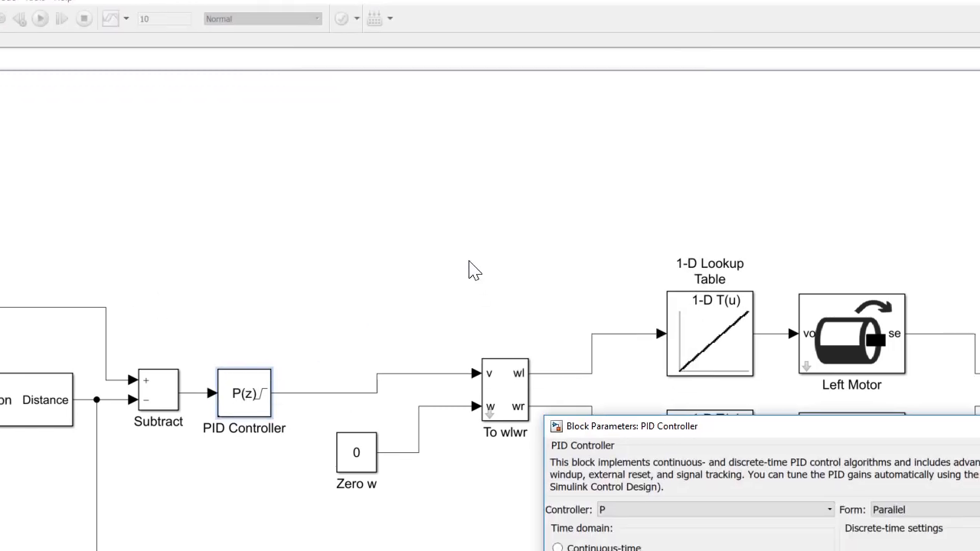
left_click_drag(800, 426, 501, 178)
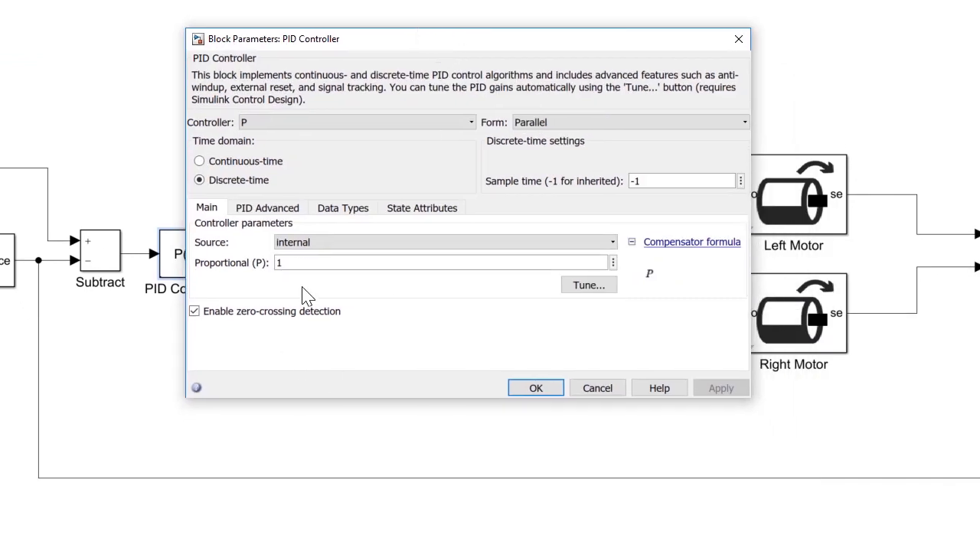
double_click(301, 263)
type("-1")
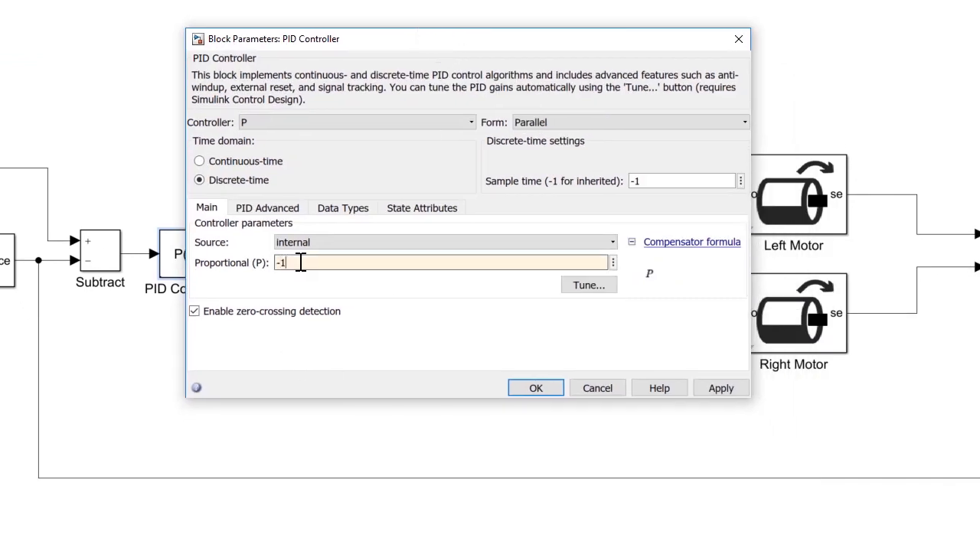
key("Return")
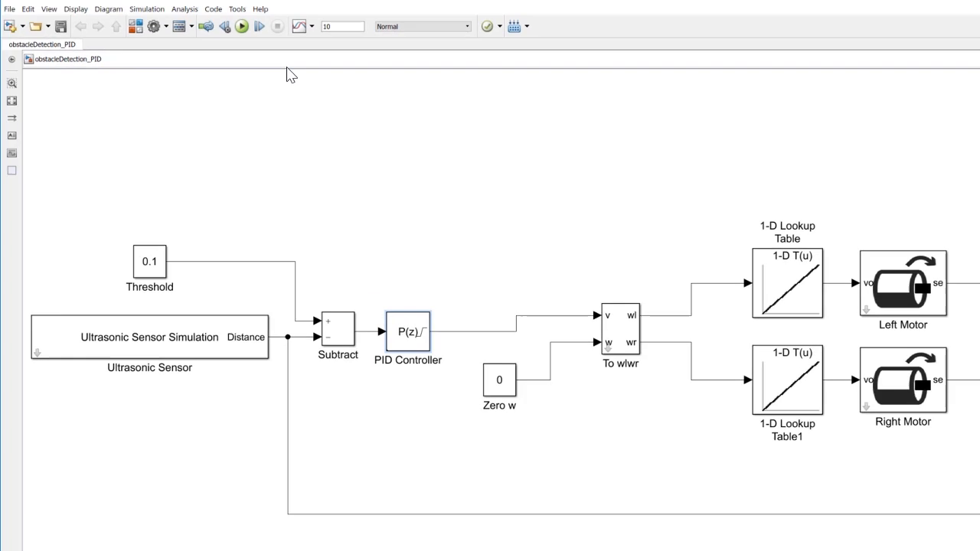
- Run the simulation and view the distance response in the Obstacle Distance scope
left_click(242, 27)
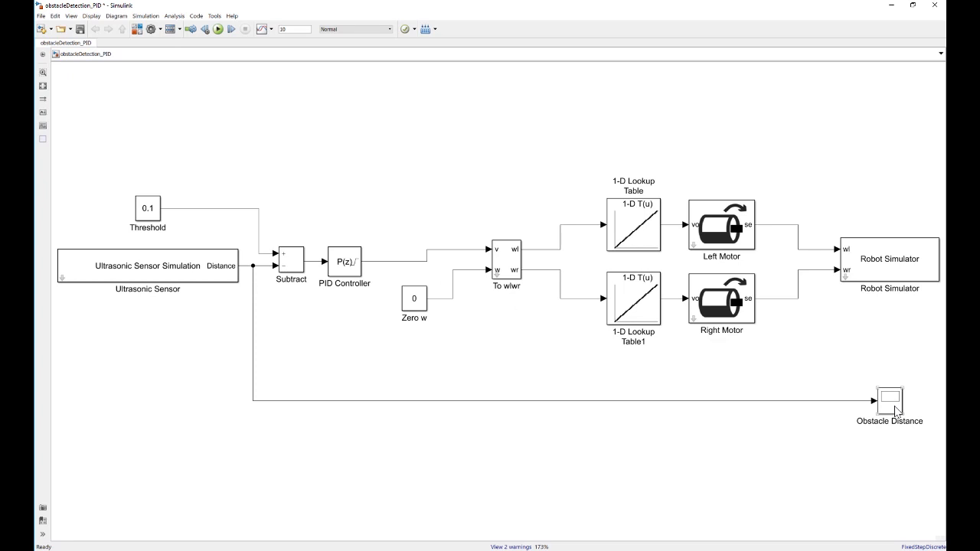
double_click(896, 410)
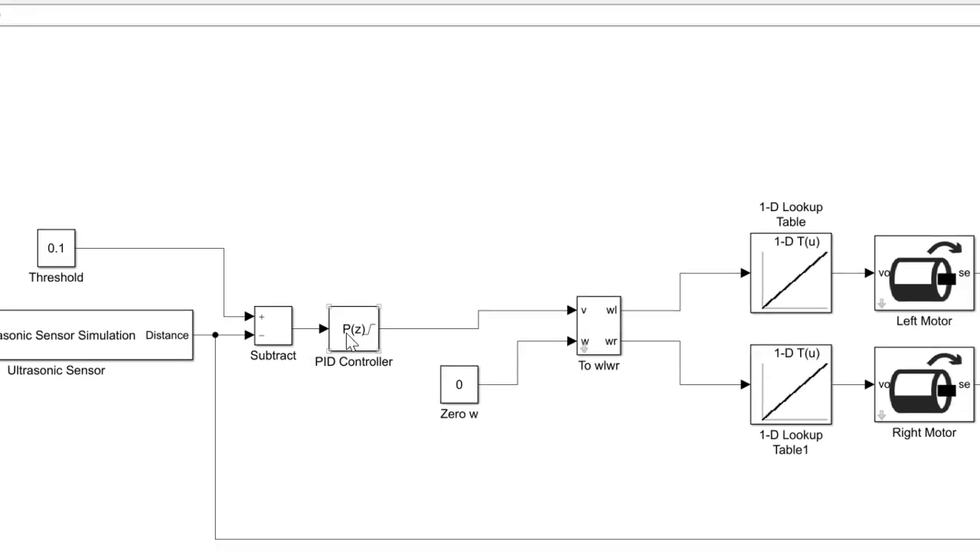
- Switch the PID Controller block to a PI controller with an integral gain of -0.02 and accept the parameters
double_click(346, 333)
double_click(332, 271)
left_click_drag(412, 155, 406, 79)
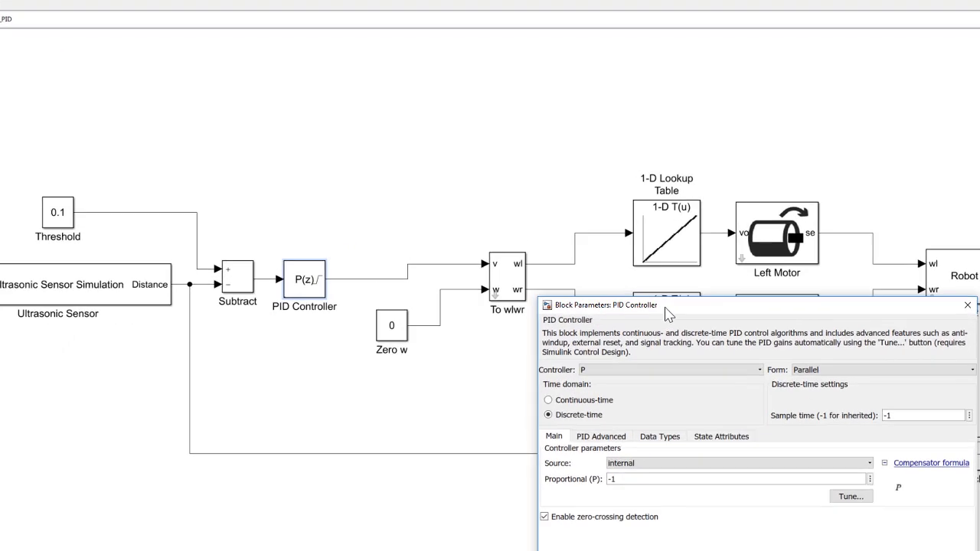
left_click(405, 140)
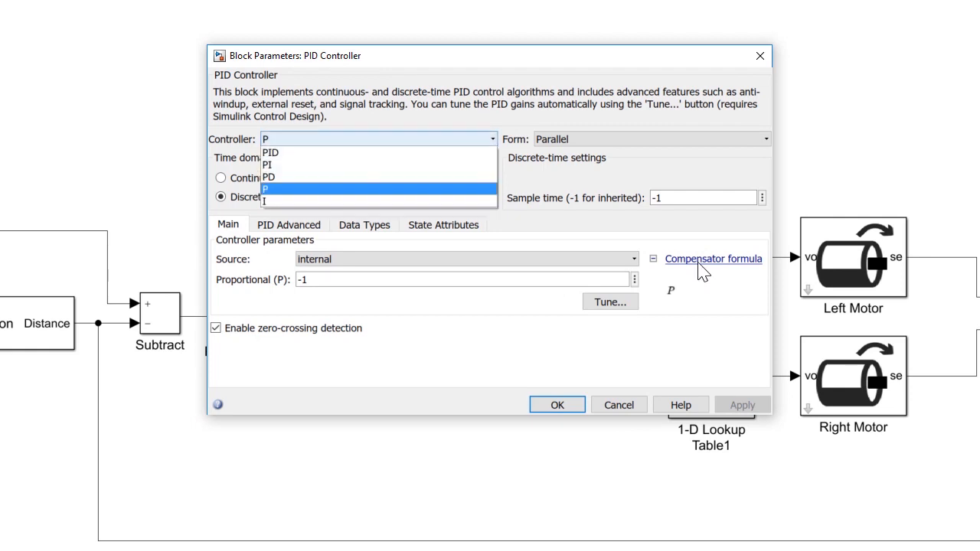
left_click(346, 166)
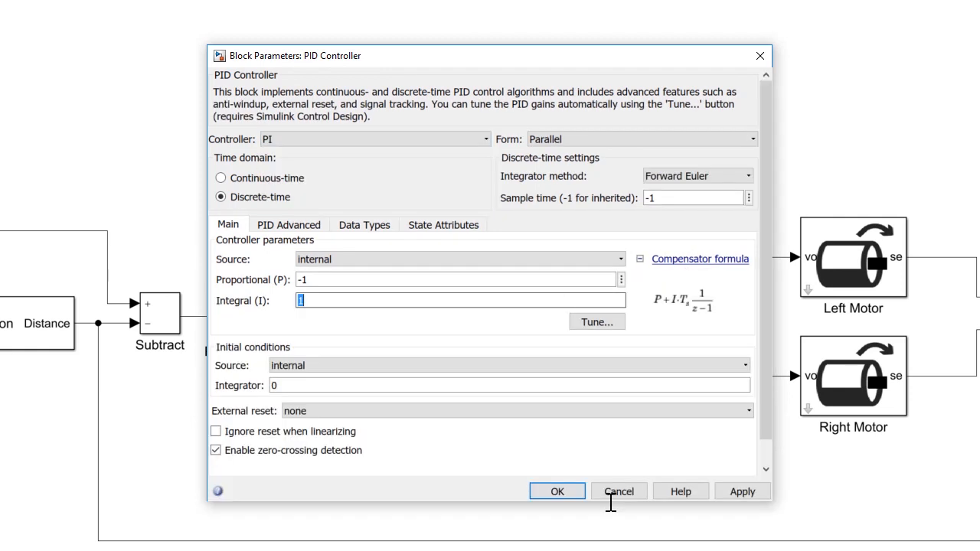
type("-0.02")
left_click(564, 492)
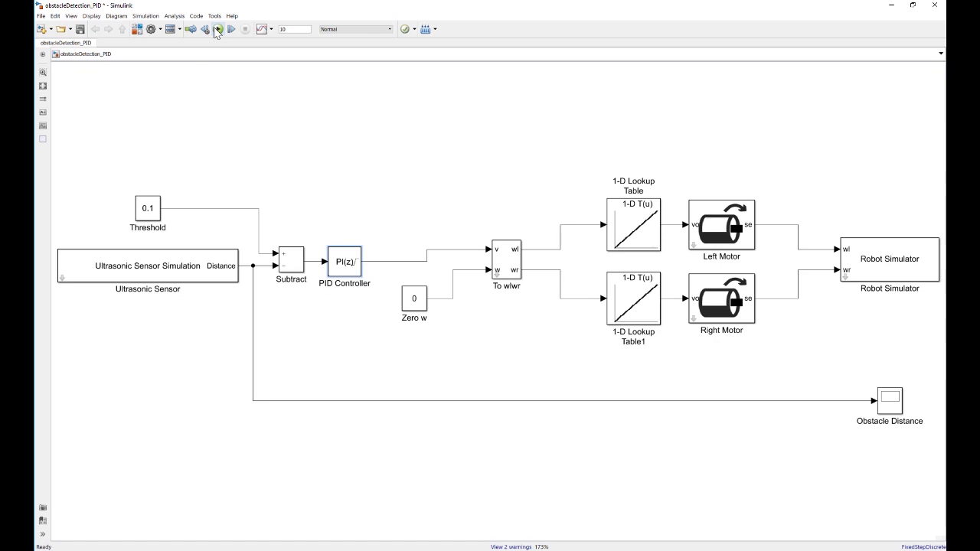
- Rerun the simulation with the PI controller and examine the robot's motion and the Obstacle Distance plot
left_click(217, 31)
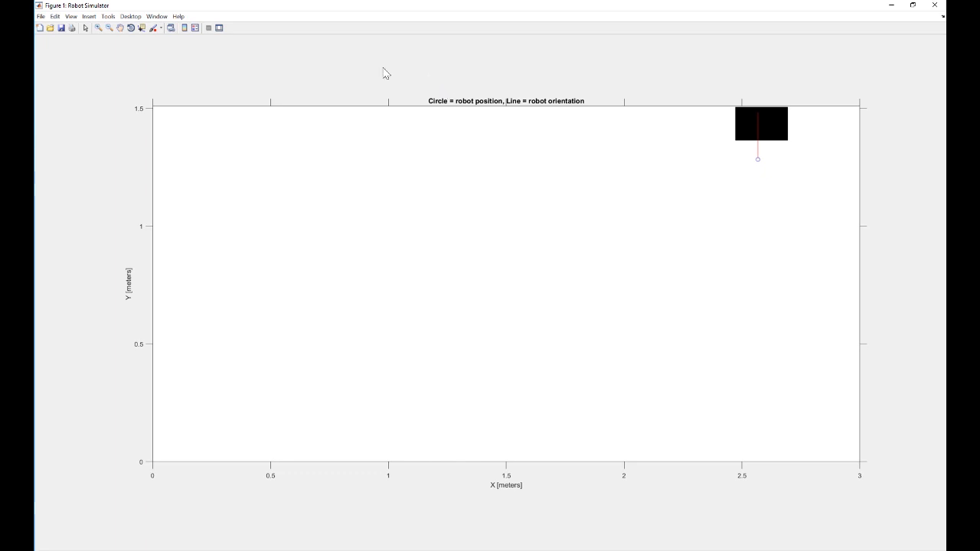
left_click(913, 5)
double_click(887, 392)
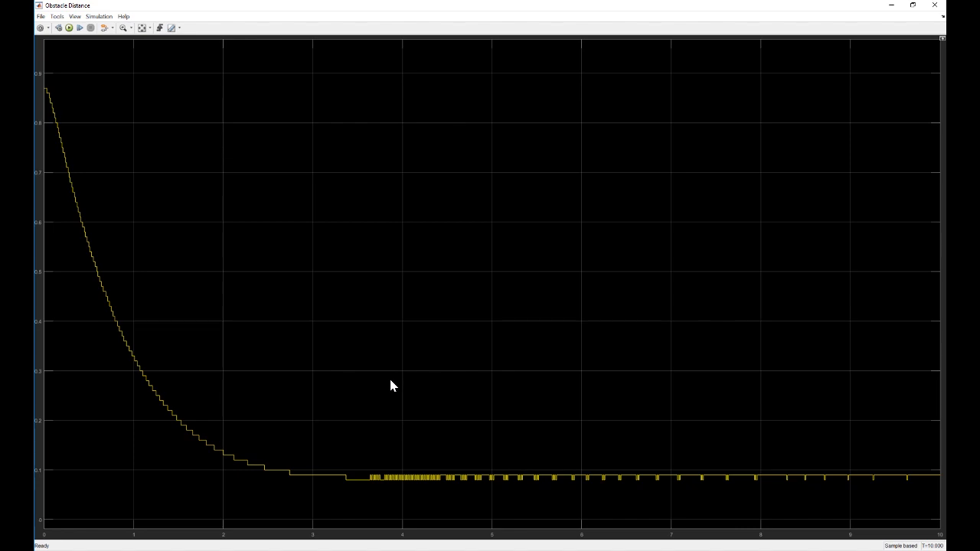
left_click(912, 5)
left_click(453, 346)
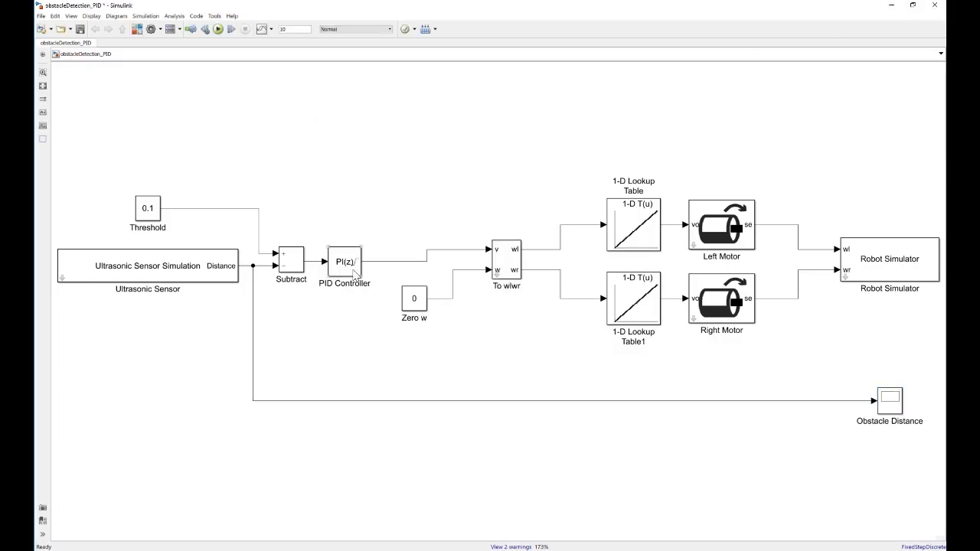
- Replace the PID Controller's integral gain with a negative value beginning with -0.00
double_click(354, 272)
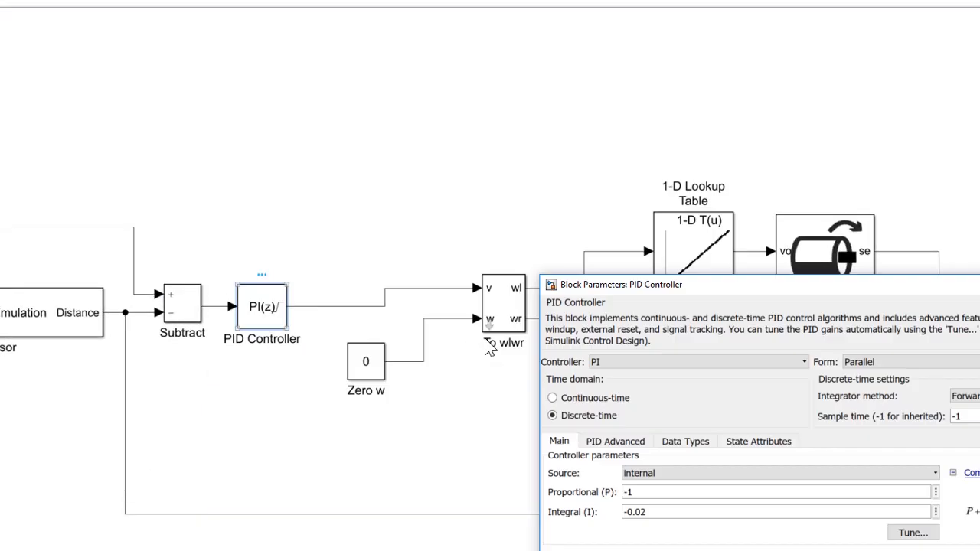
left_click_drag(811, 284, 530, 16)
double_click(428, 242)
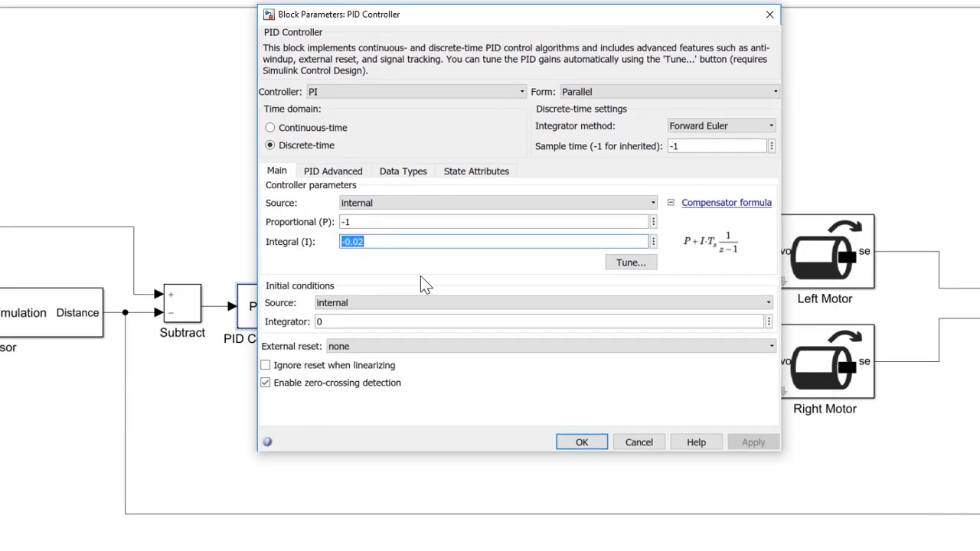
key("BackSpace")
type("-0.00")
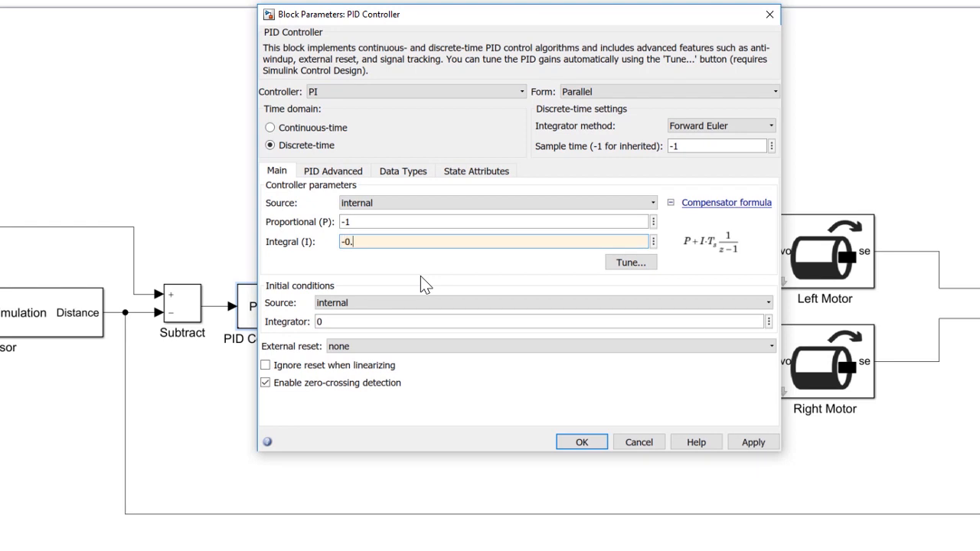